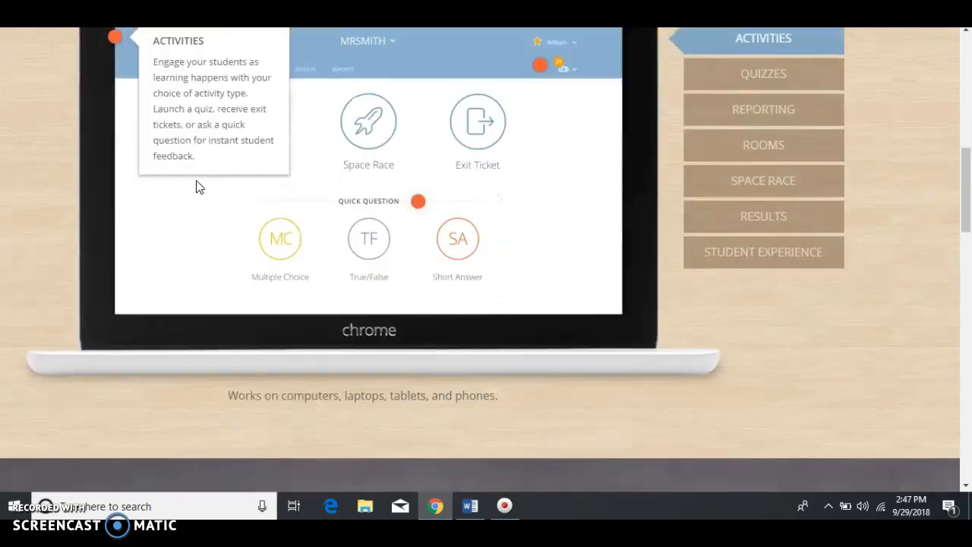
Step: Open the Launch tab and look over the Quiz, Space Race, Exit Ticket and quick-question options
scroll(196, 186, up, 1)
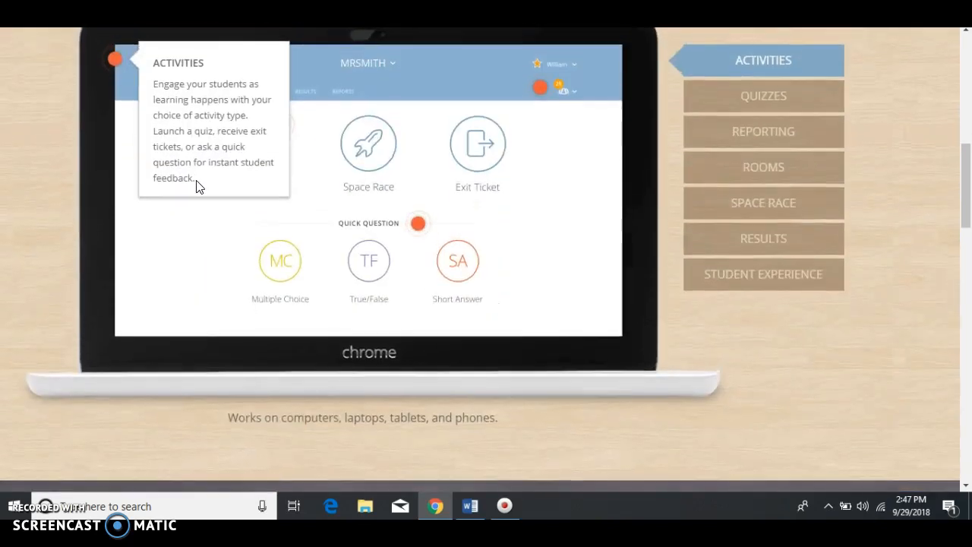
scroll(197, 181, down, 3)
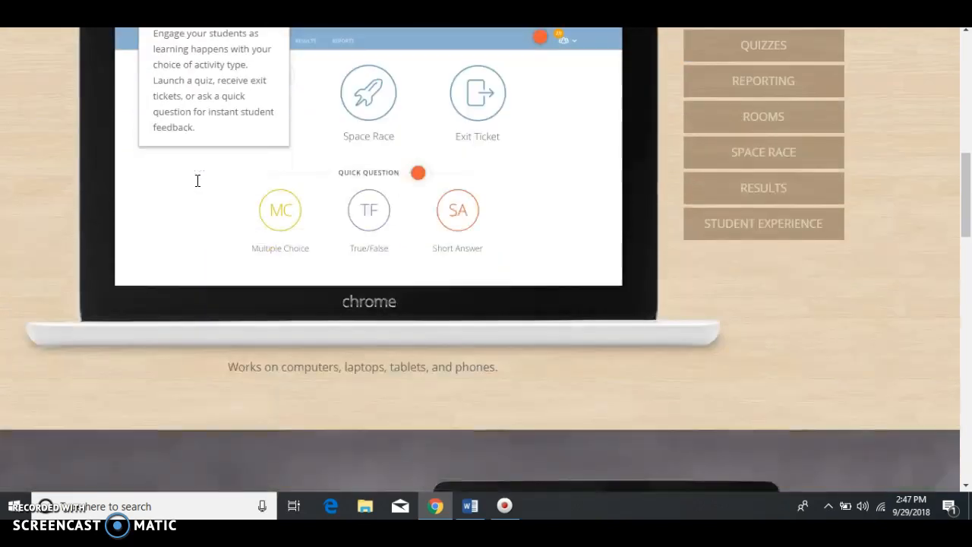
scroll(196, 186, down, 3)
scroll(196, 186, down, 2)
click(29, 50)
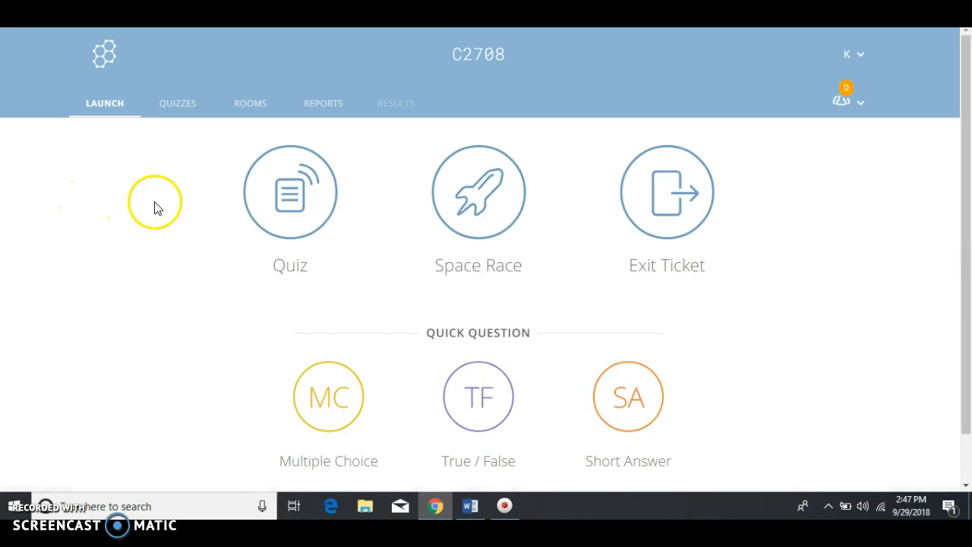
scroll(218, 210, down, 1)
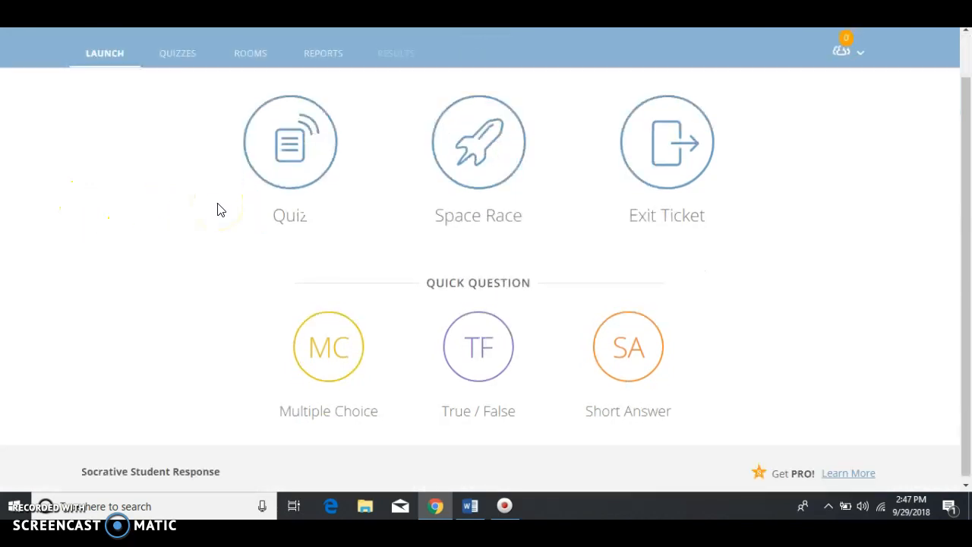
scroll(218, 210, up, 1)
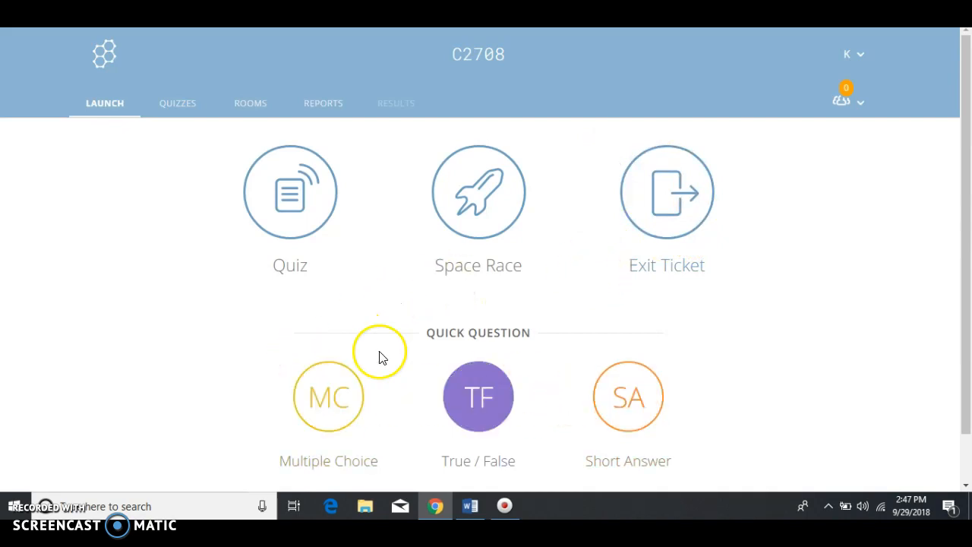
Step: Open World Facts Quiz from the Quizzes list and read through questions #1–#5
click(179, 106)
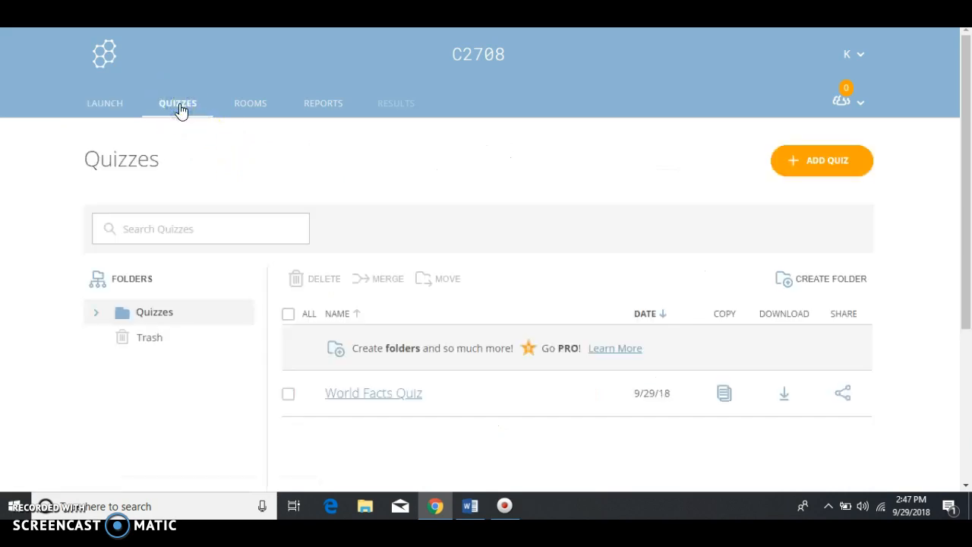
scroll(478, 202, down, 2)
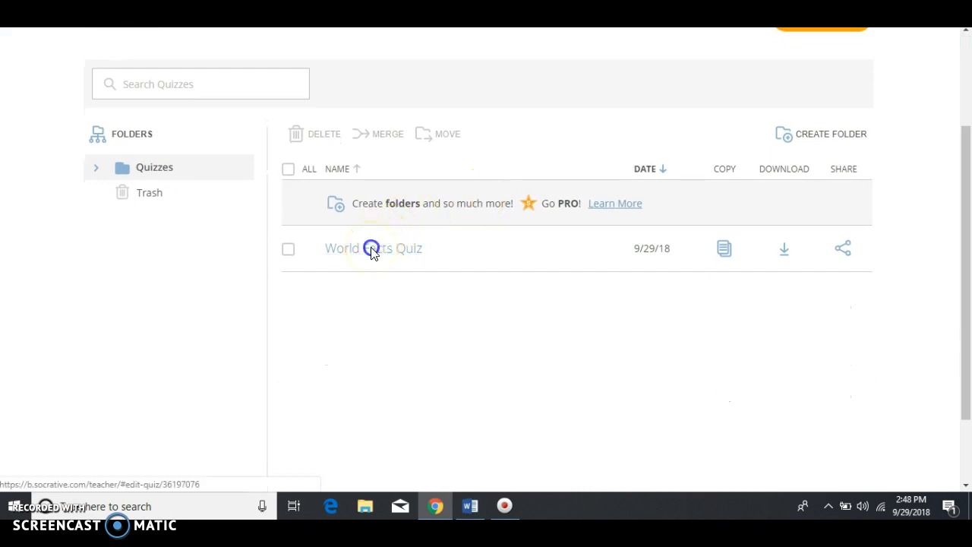
click(371, 250)
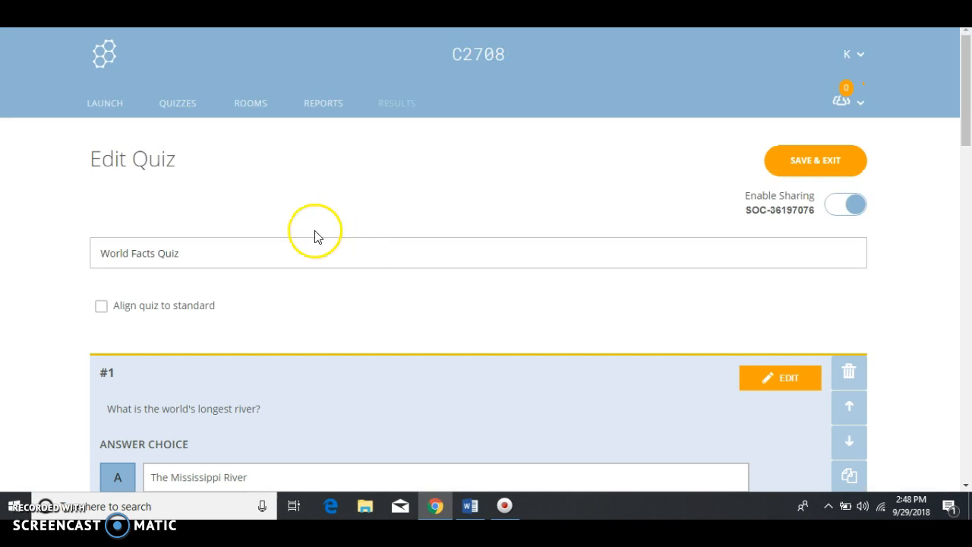
scroll(376, 202, down, 2)
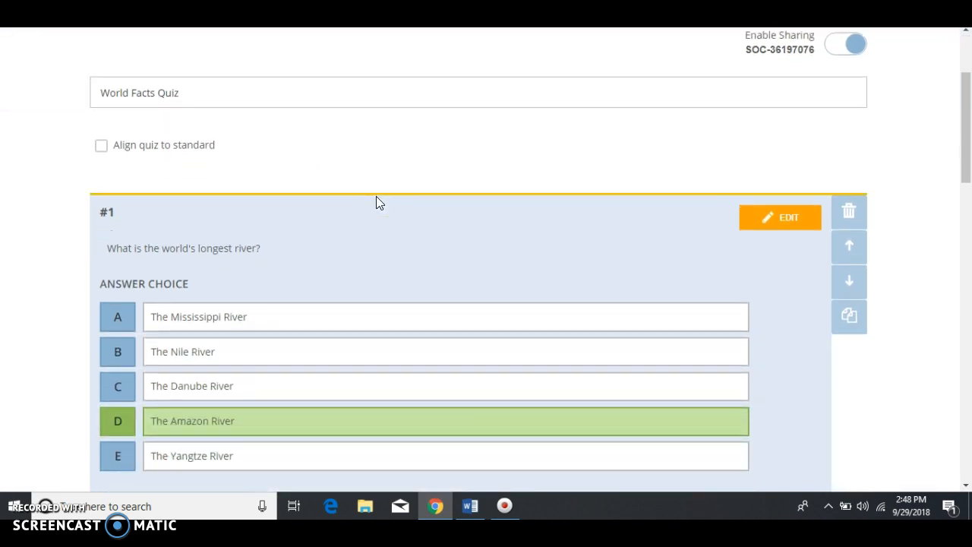
scroll(377, 203, down, 1)
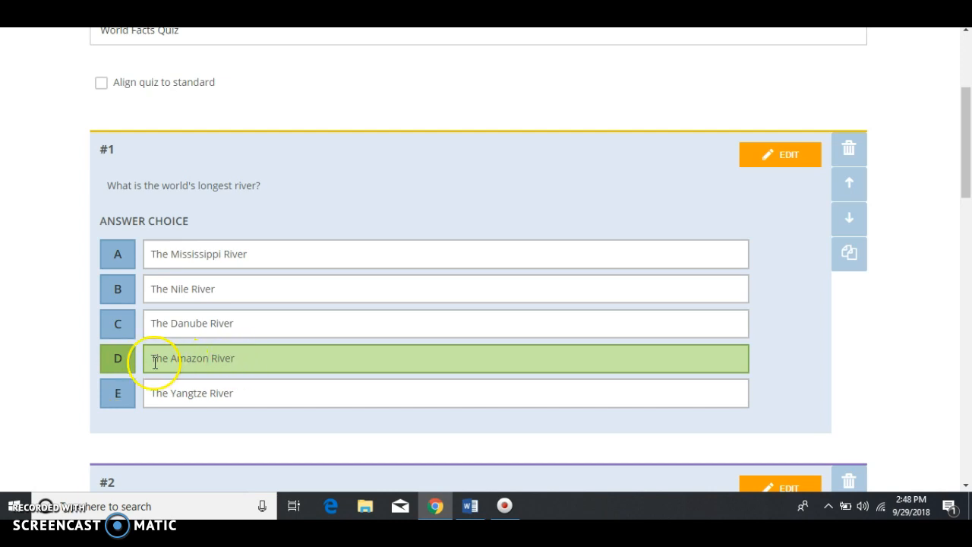
scroll(159, 361, down, 3)
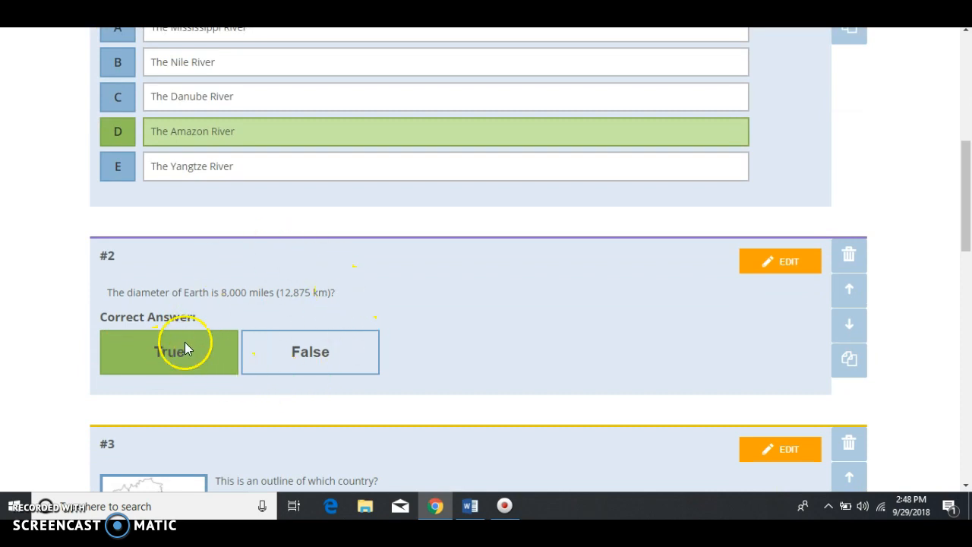
scroll(328, 325, down, 3)
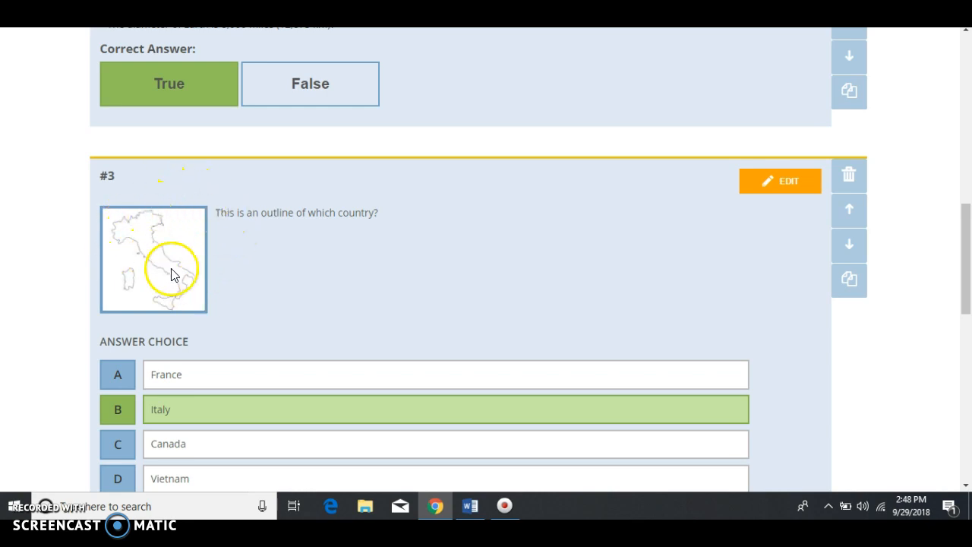
scroll(172, 275, down, 2)
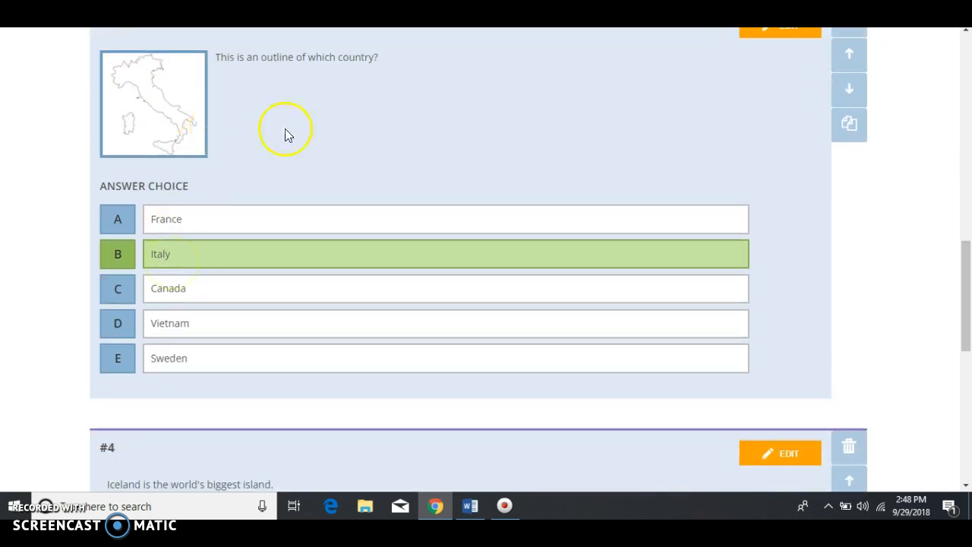
scroll(329, 171, down, 5)
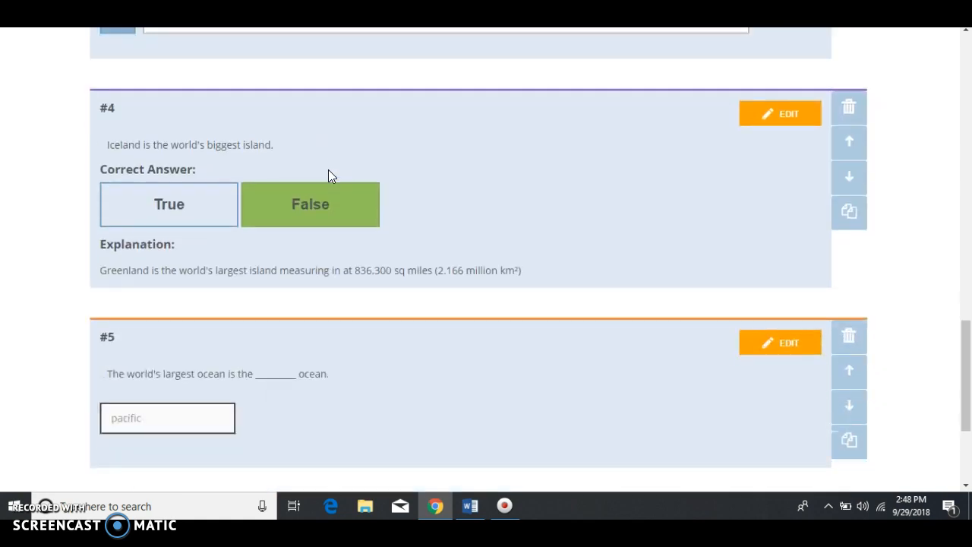
scroll(328, 170, down, 2)
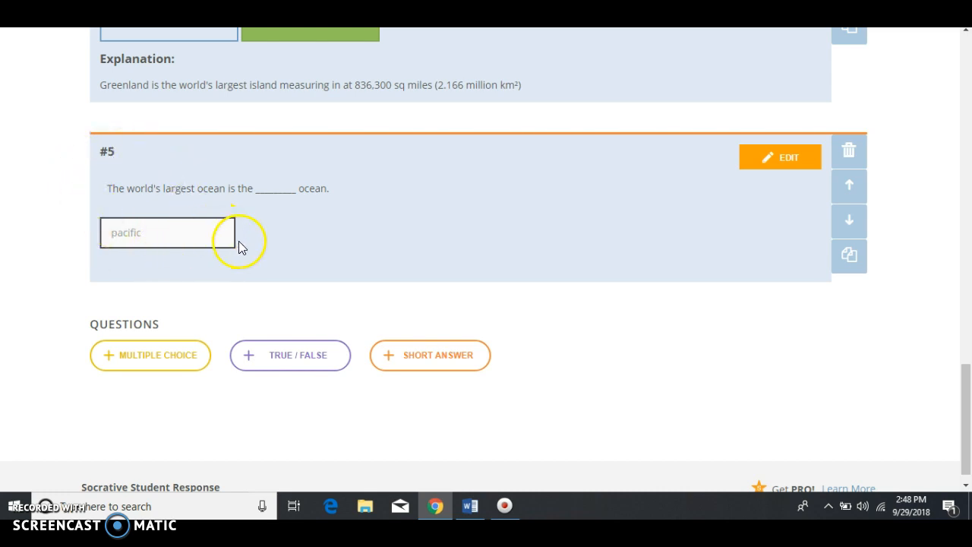
scroll(175, 278, down, 1)
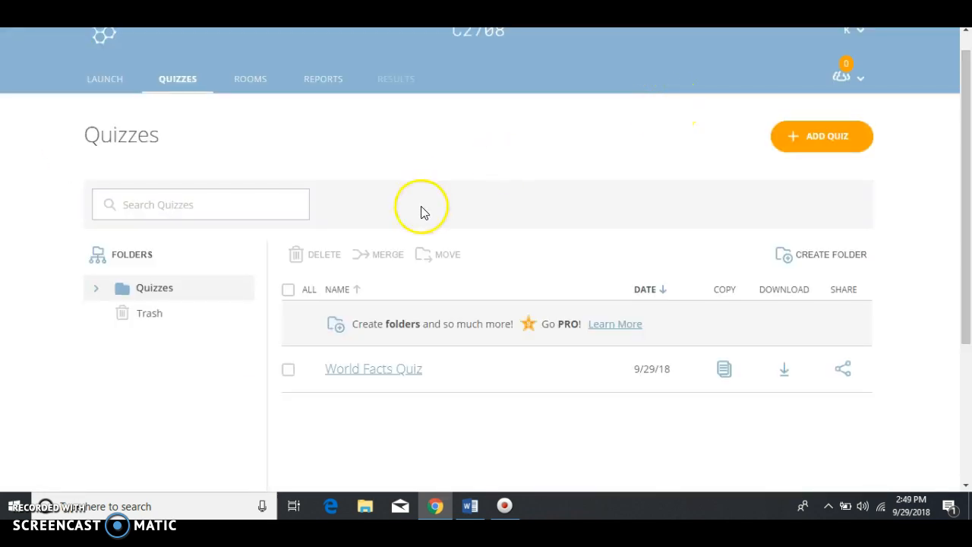
Step: Create a new blank quiz through Add Quiz > Create New
click(802, 137)
click(794, 169)
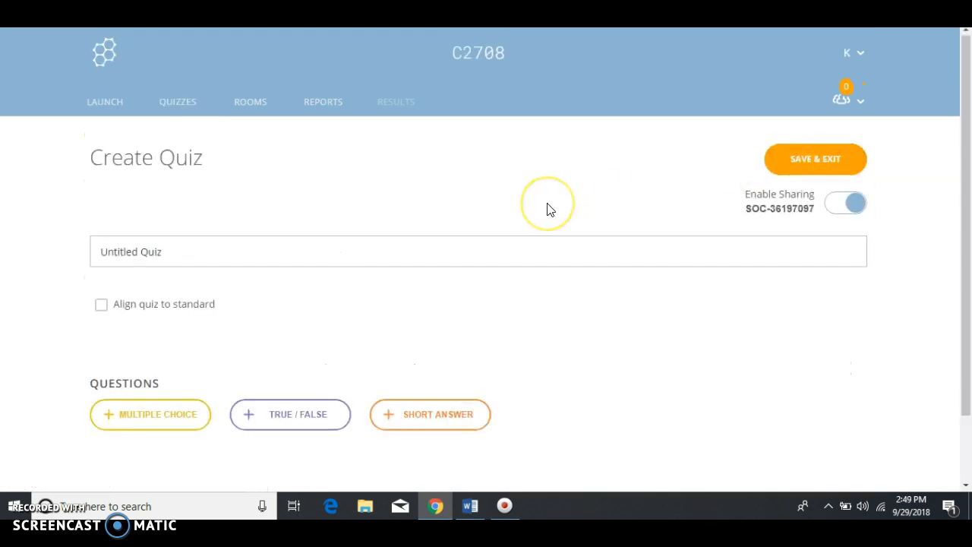
scroll(548, 209, down, 1)
Step: Title the quiz 'Animals' and toggle 'Align quiz to standard' on and back off
click(243, 176)
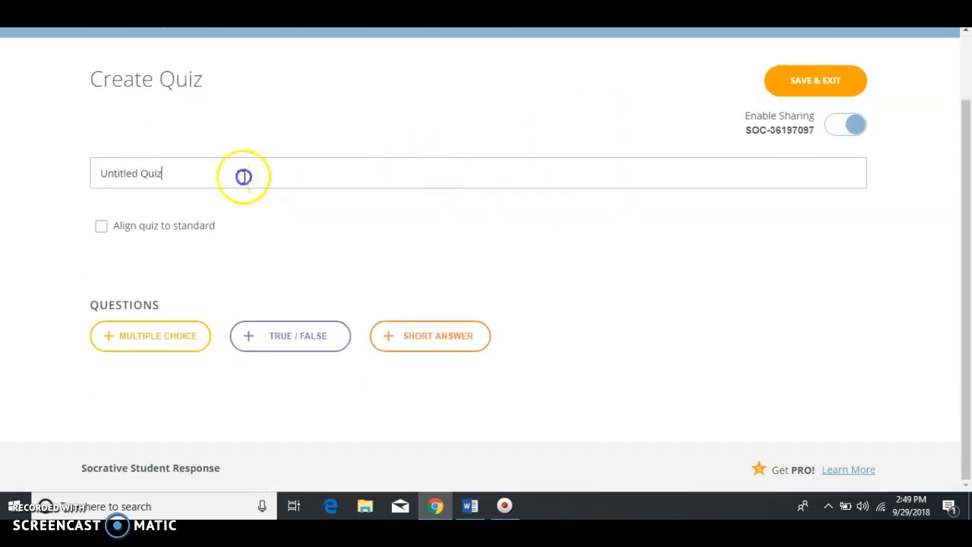
drag(190, 165, 94, 160)
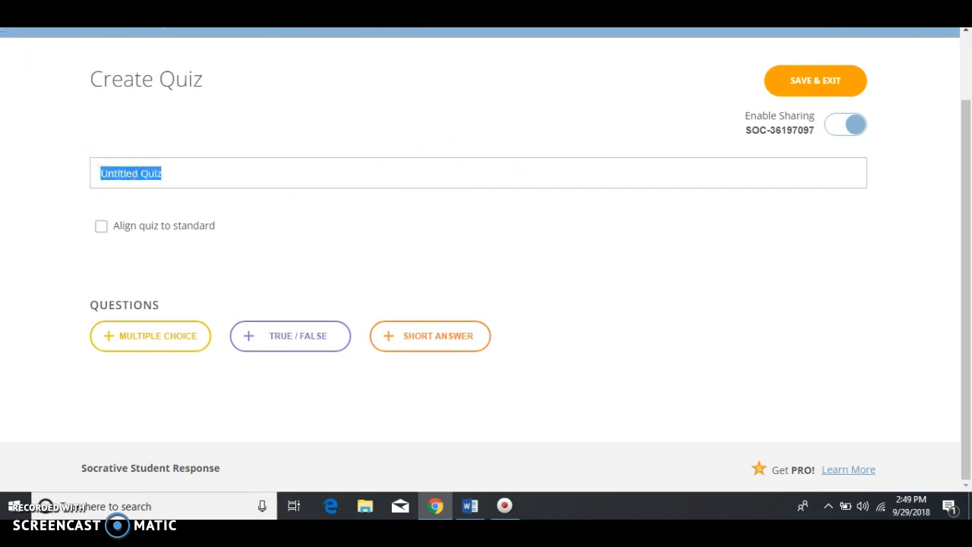
text(Animals)
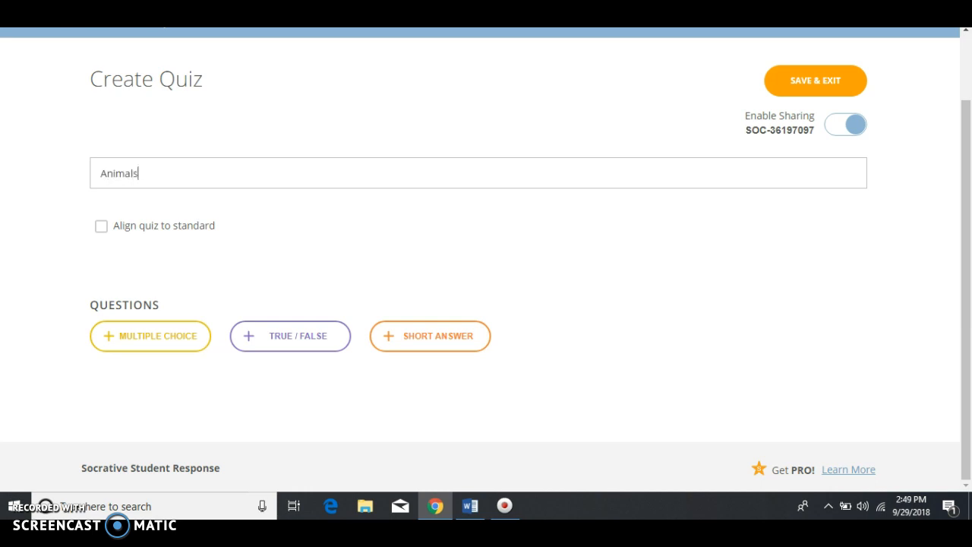
click(129, 228)
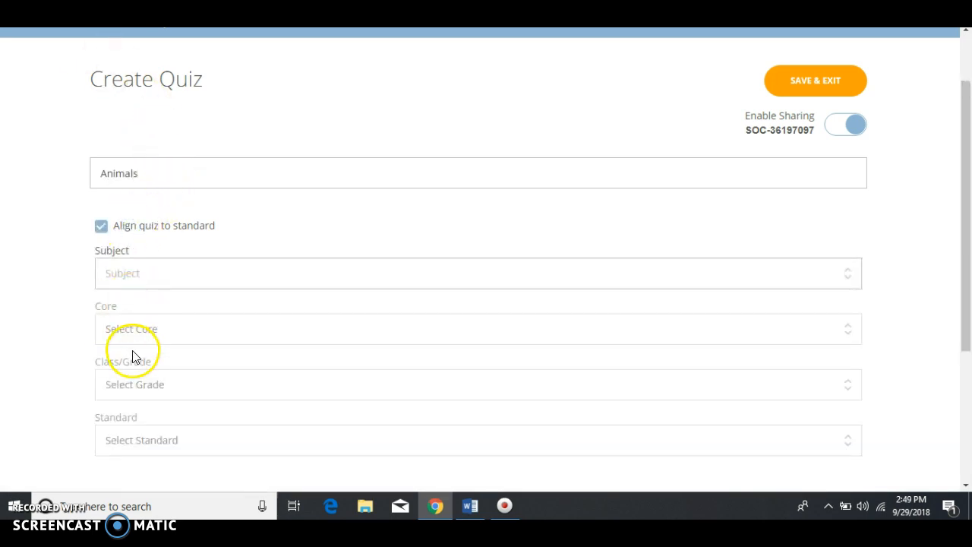
click(196, 234)
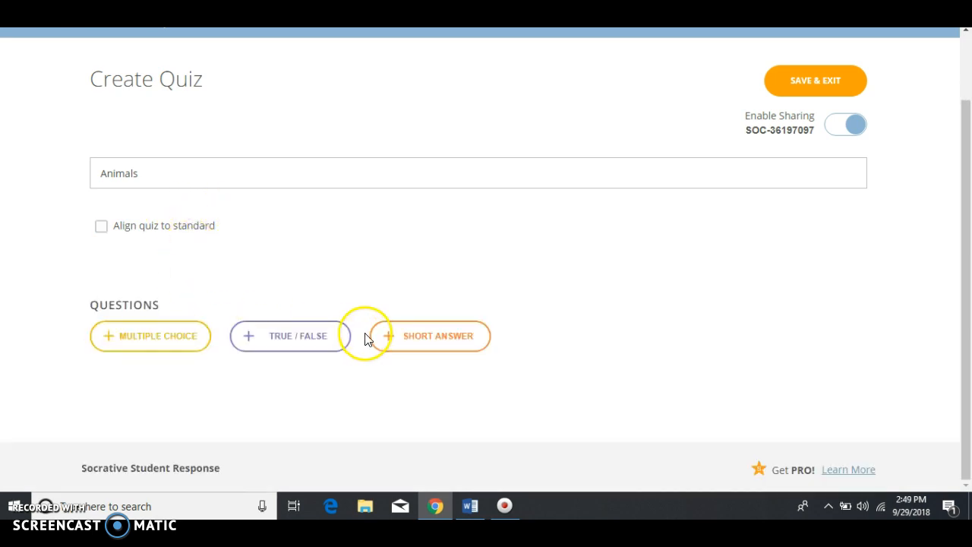
Step: Add a multiple-choice question reading 'Frogs are ____.'
click(174, 338)
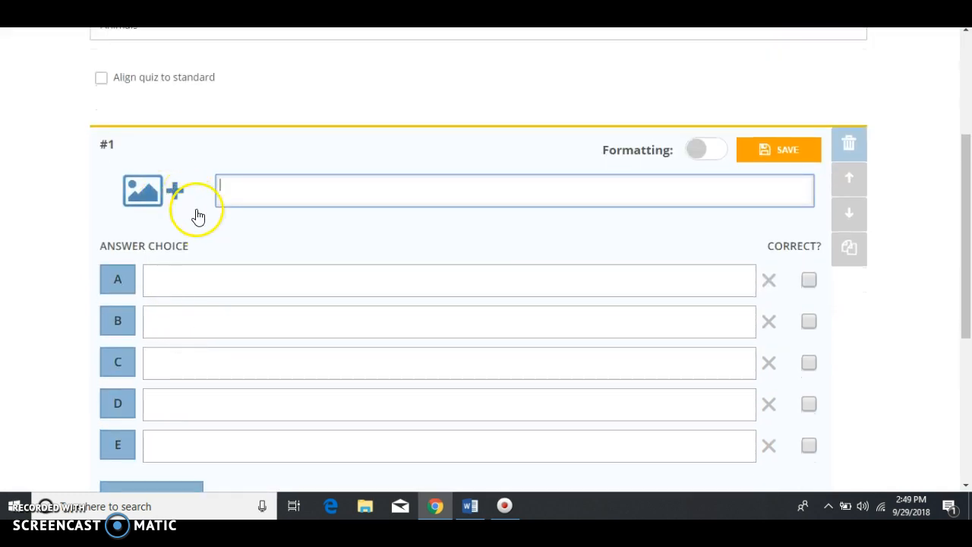
click(297, 203)
click(297, 203)
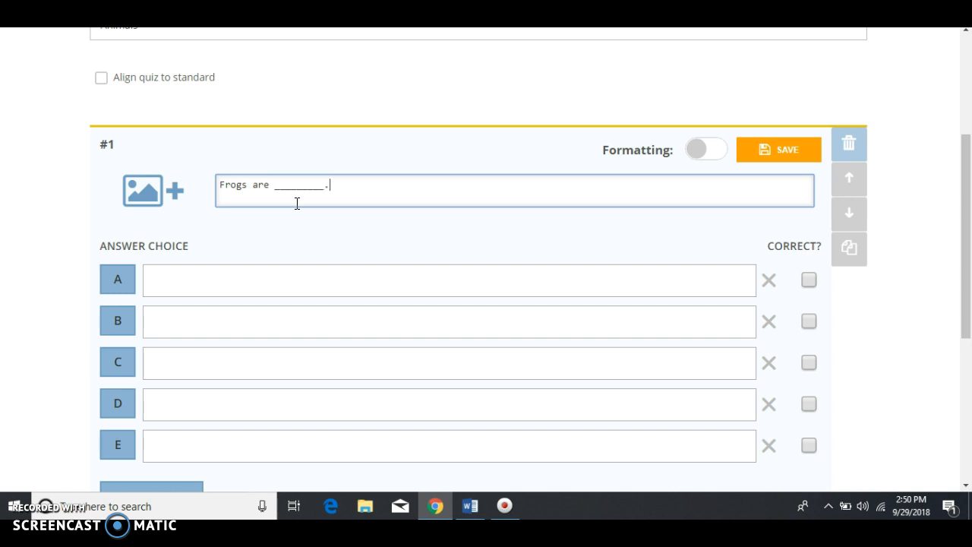
Step: Enter choices reptile, mammal and amphibious, remove the empty choices, and mark amphibious correct
click(280, 275)
text(reptile)
key(Tab)
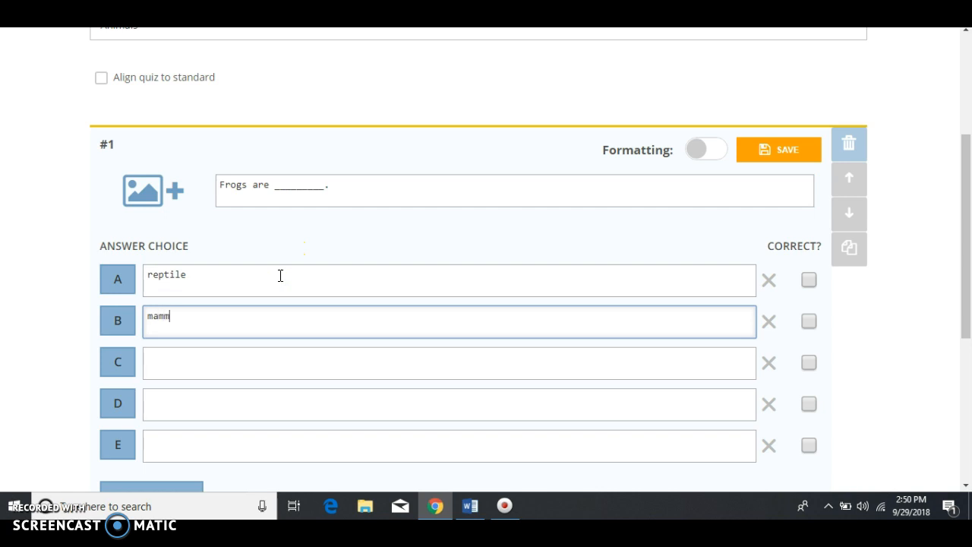
key(BackSpace)
key(Tab)
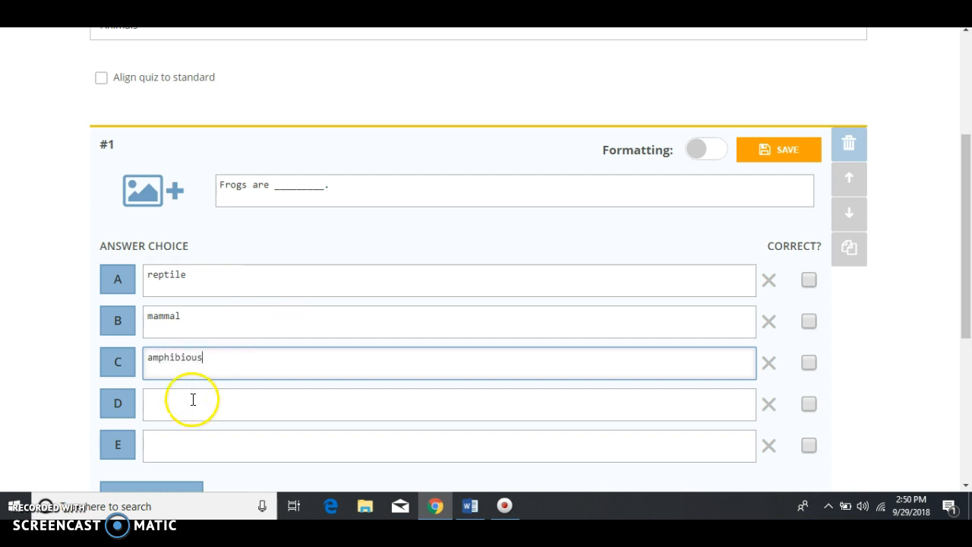
click(770, 405)
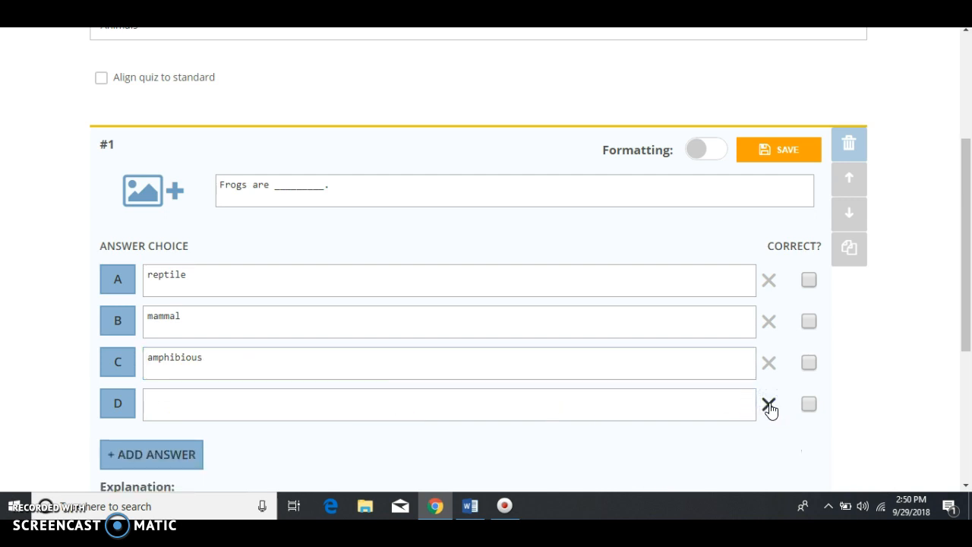
click(769, 405)
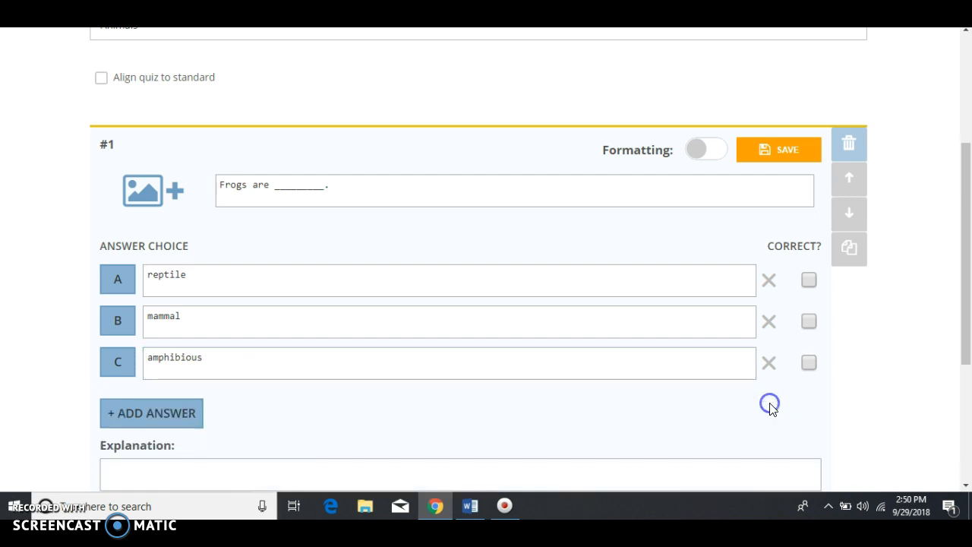
click(809, 362)
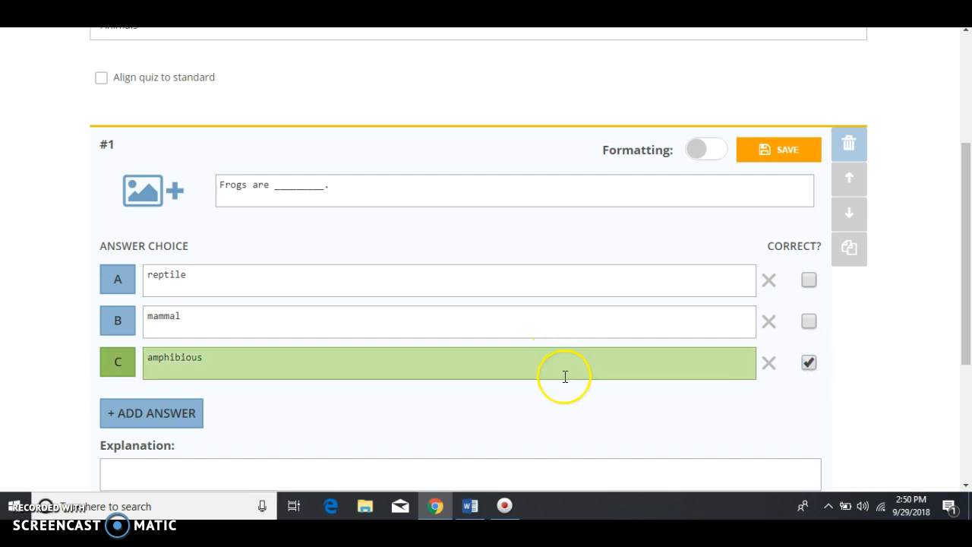
Step: Put the cursor in the Explanation box and add an empty fourth answer choice D
scroll(564, 375, down, 2)
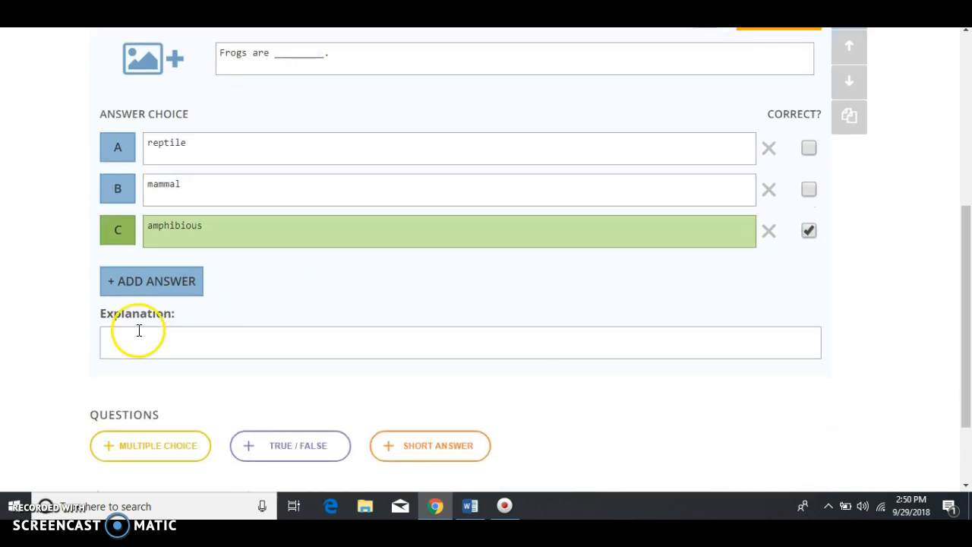
click(139, 331)
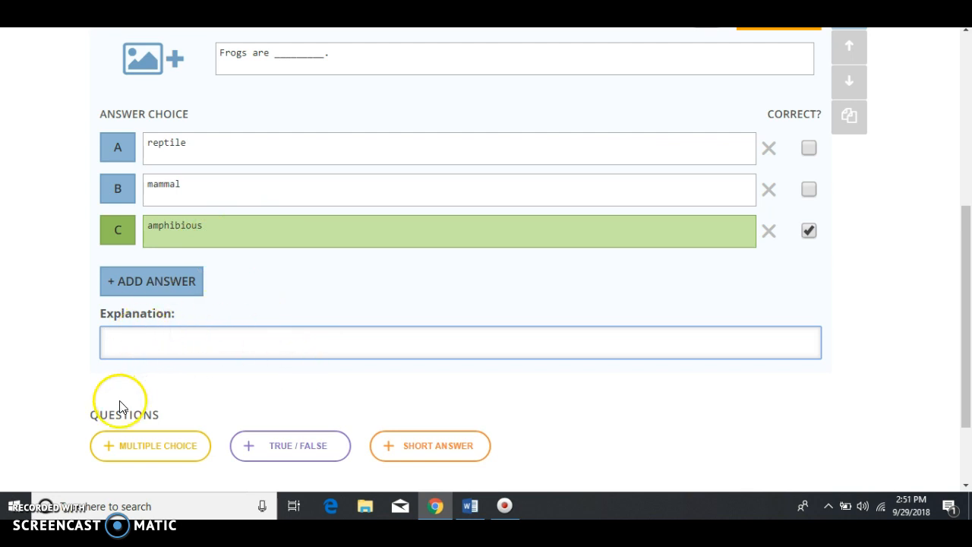
scroll(148, 334, down, 1)
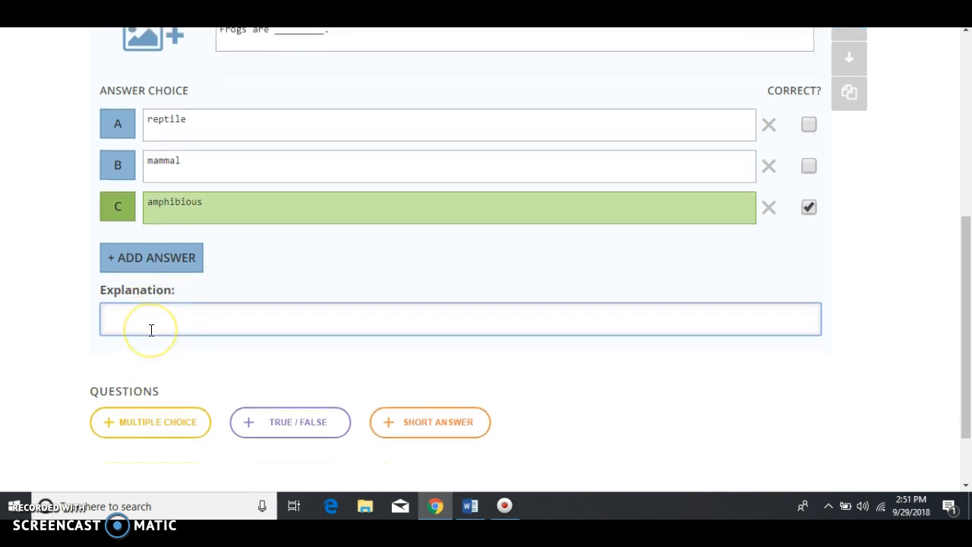
click(160, 255)
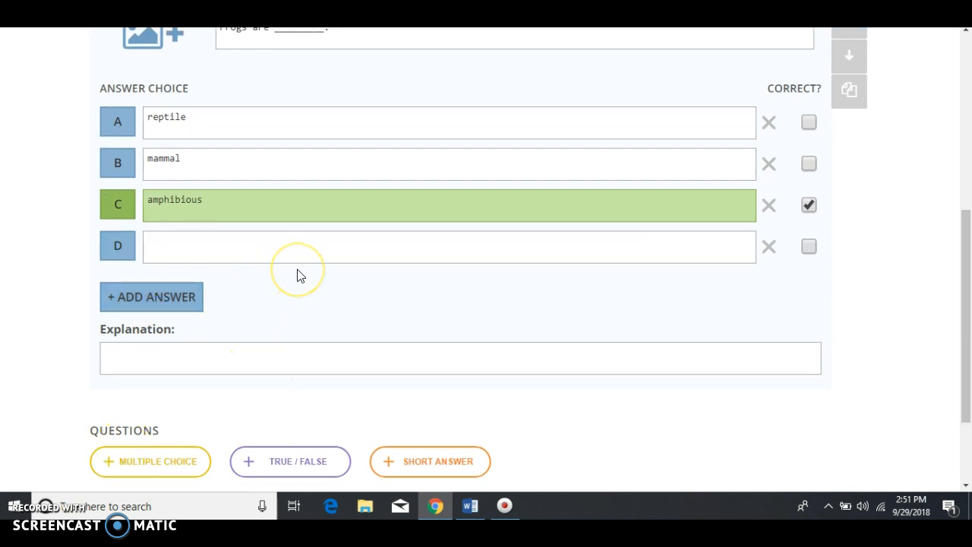
scroll(298, 275, down, 2)
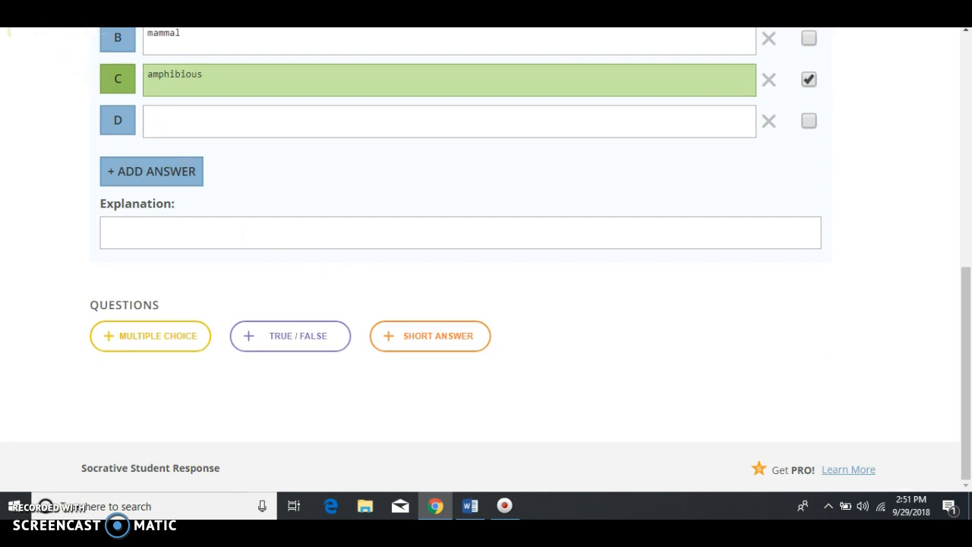
scroll(621, 253, up, 5)
Step: Save the Frogs question, then save and exit the Animals quiz
click(767, 244)
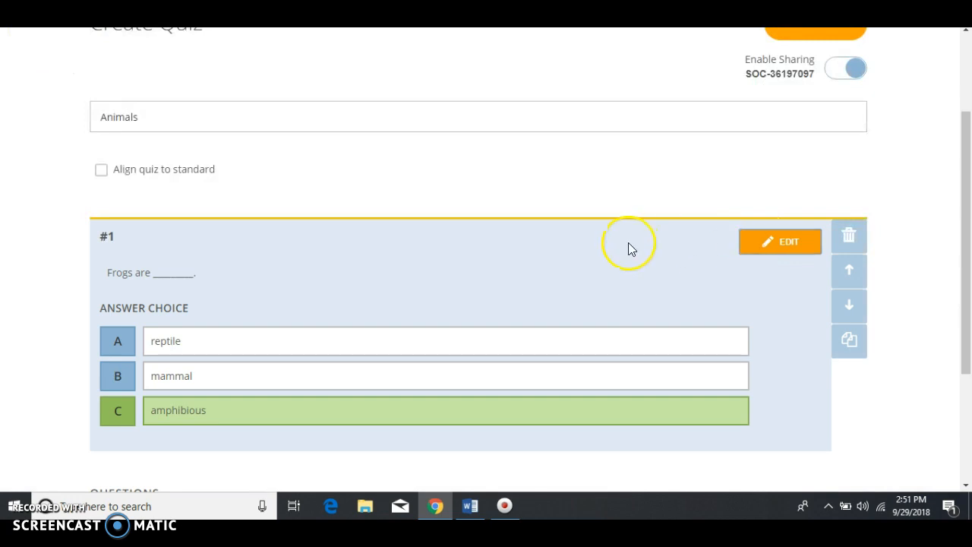
scroll(652, 307, down, 3)
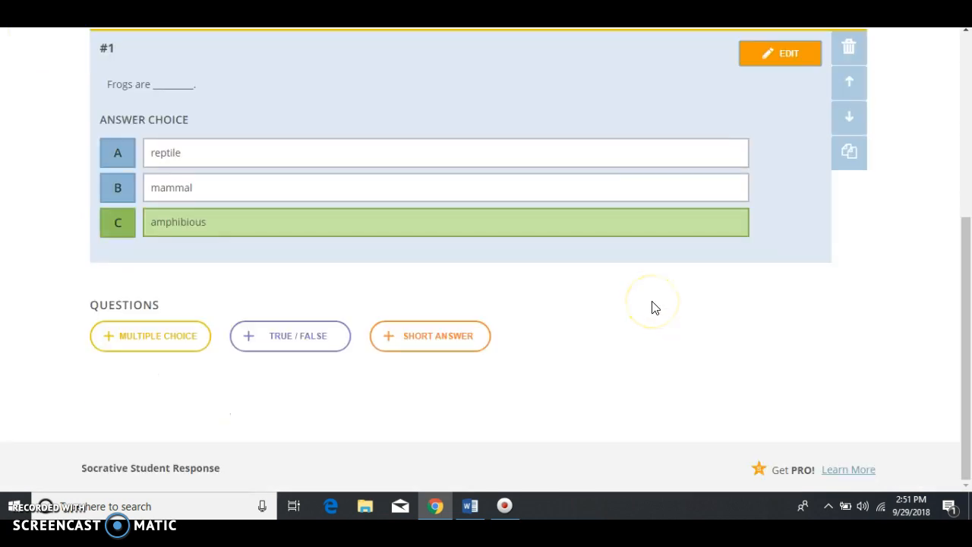
scroll(652, 304, up, 5)
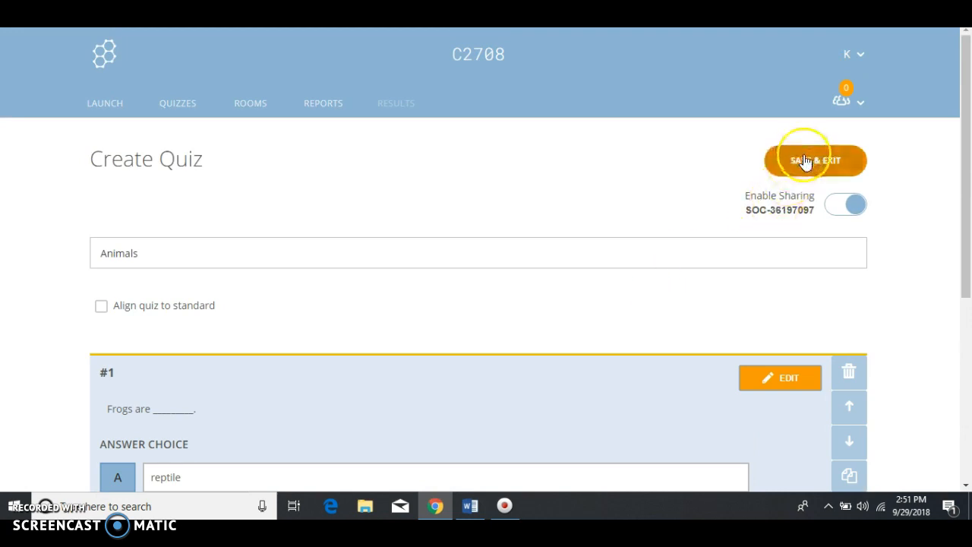
click(806, 162)
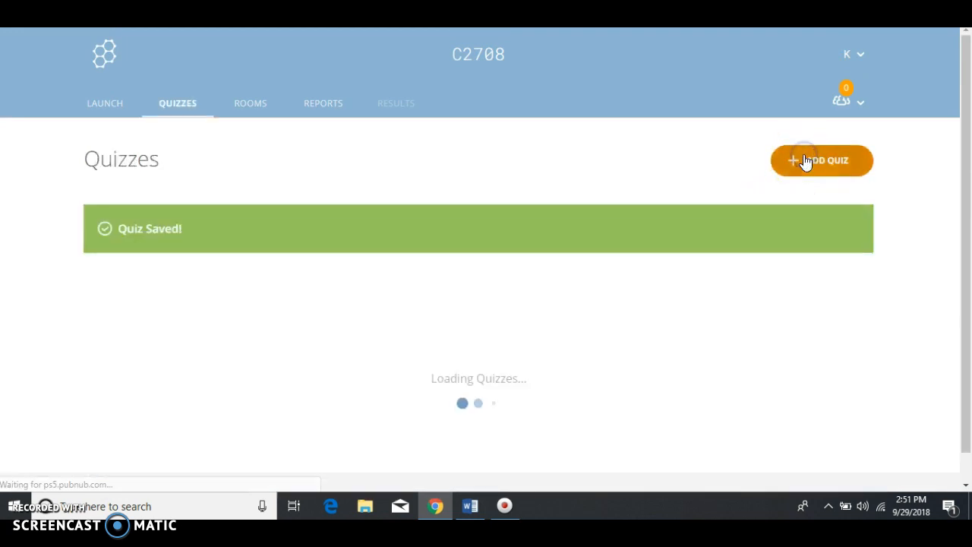
scroll(445, 324, down, 2)
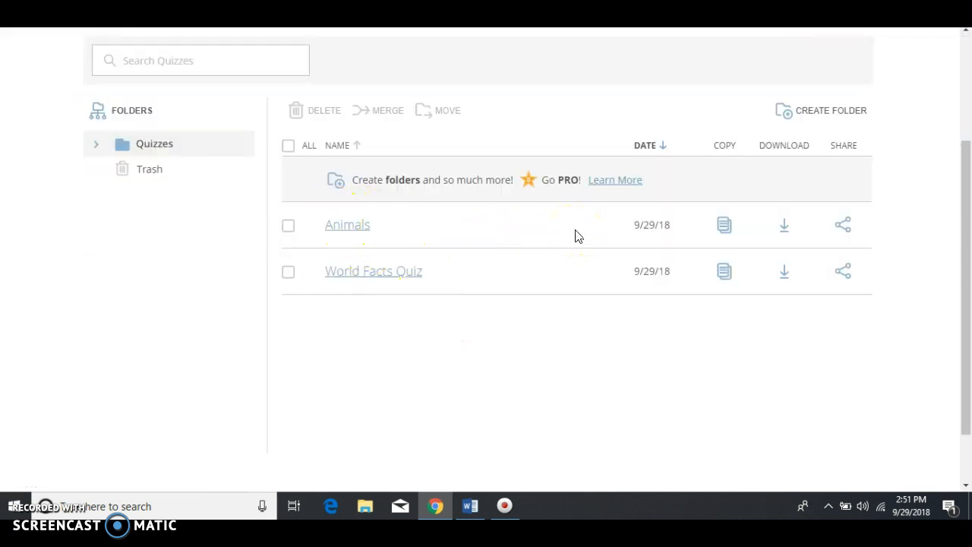
click(417, 204)
Step: Copy the Animals quiz's share link and download the quiz as a PDF
click(843, 258)
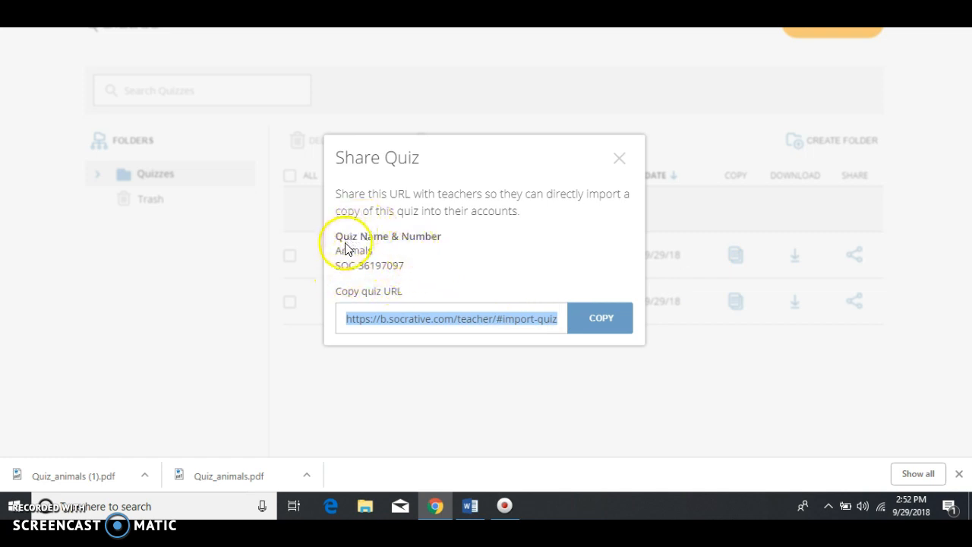
click(627, 327)
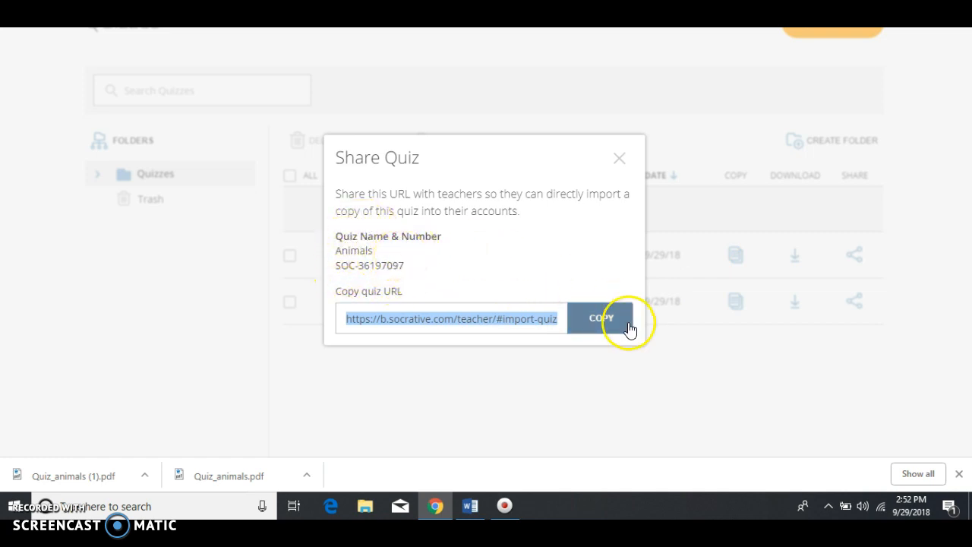
click(620, 159)
click(781, 257)
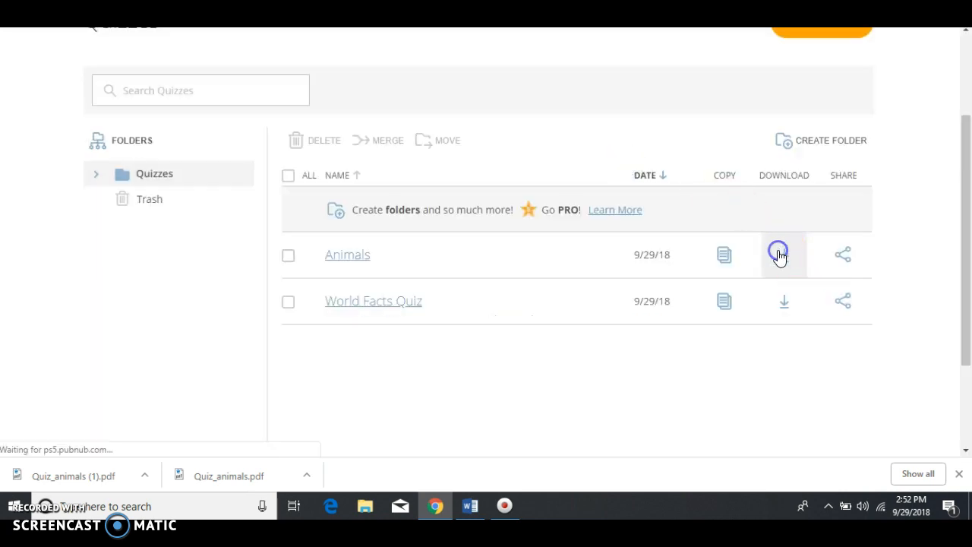
Step: Open the downloaded Quiz_animals.pdf, then start a Quiz launch from the Launch tab
click(111, 478)
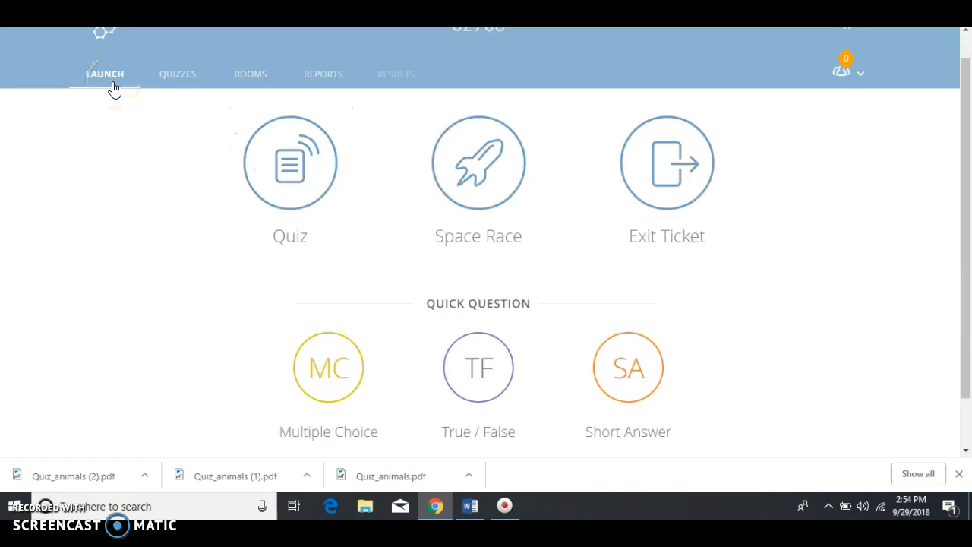
click(274, 164)
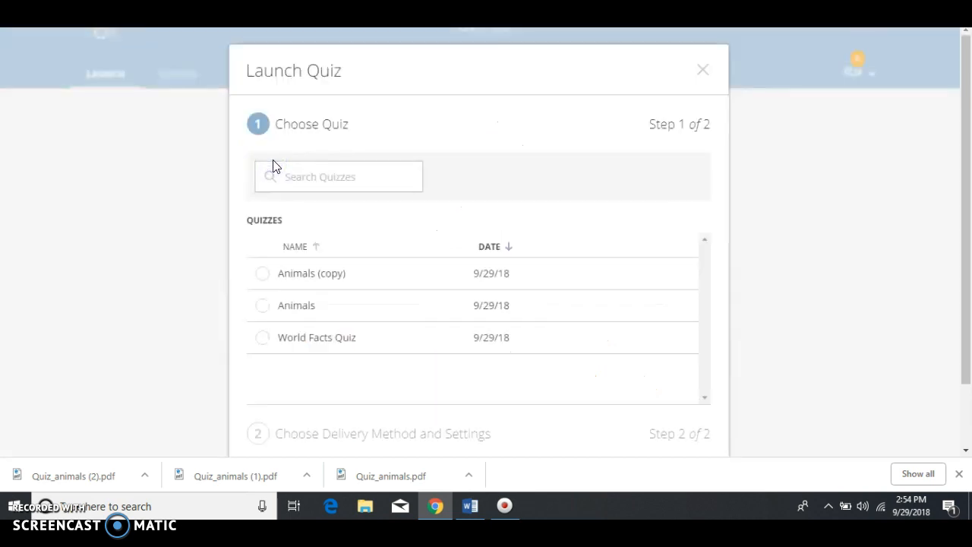
Step: Launch the Animals quiz with Instant Feedback delivery and Show Final Score turned on
click(271, 306)
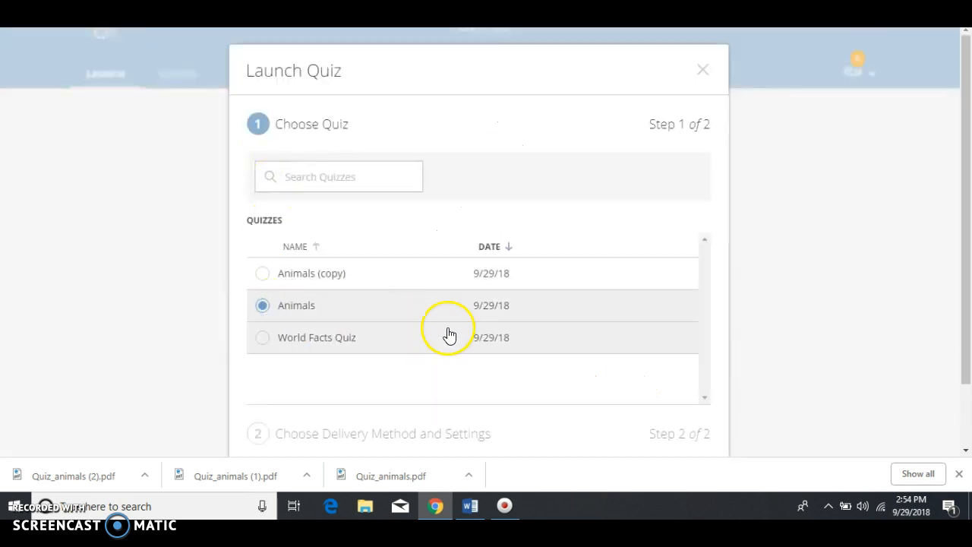
scroll(456, 334, down, 1)
click(678, 411)
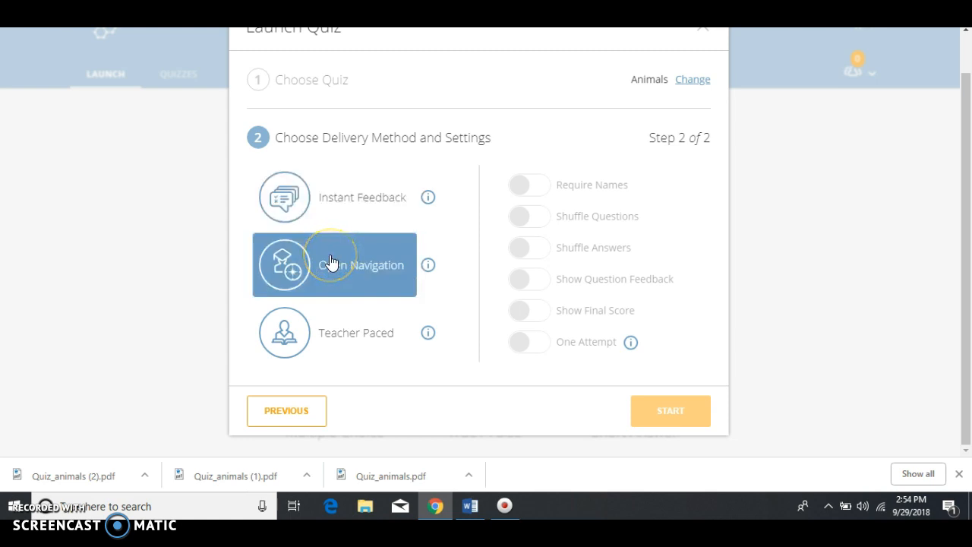
click(347, 217)
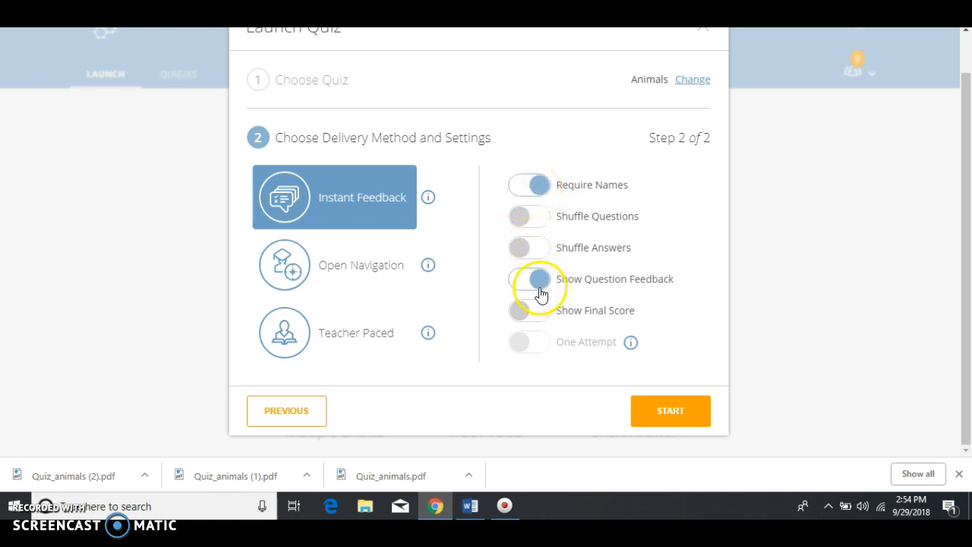
click(529, 311)
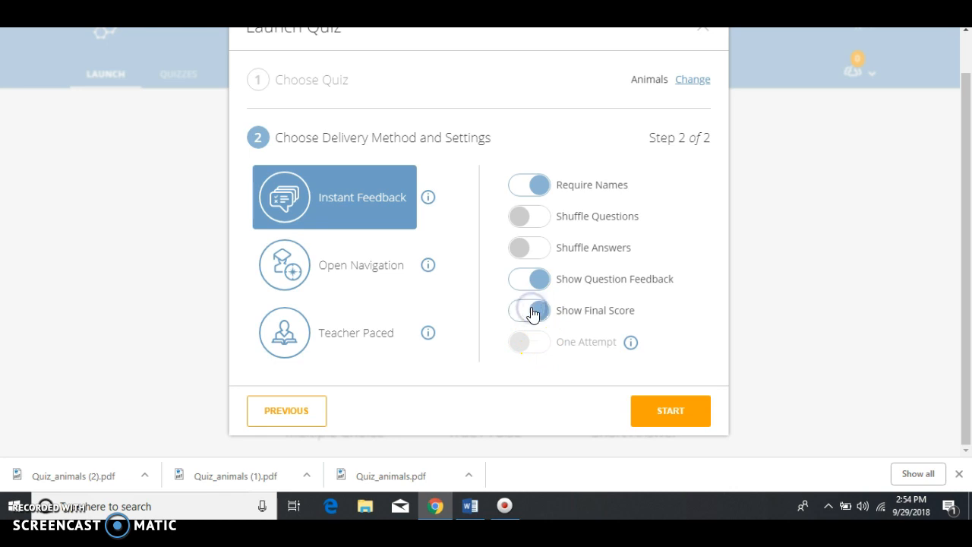
click(665, 409)
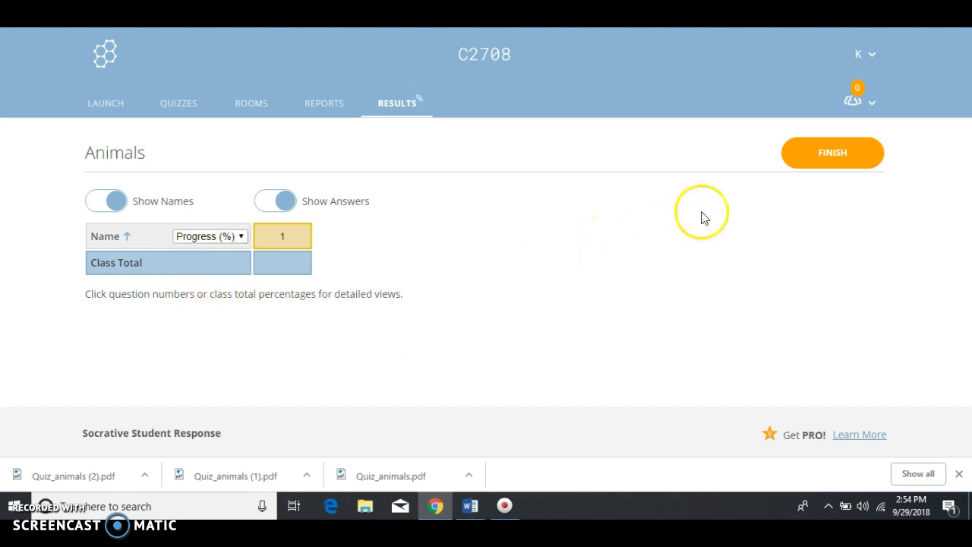
Step: Finish the running Animals activity and return to the Launch page
click(826, 158)
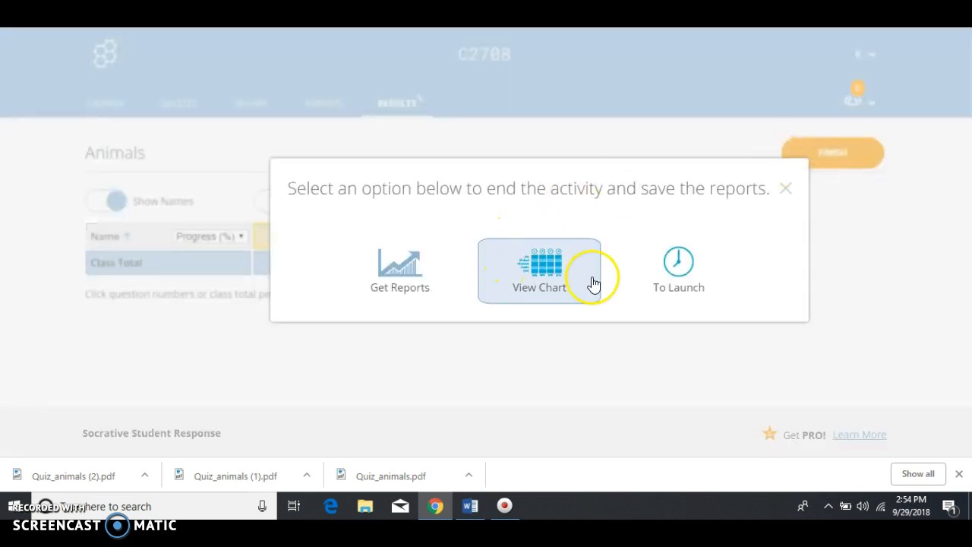
click(680, 266)
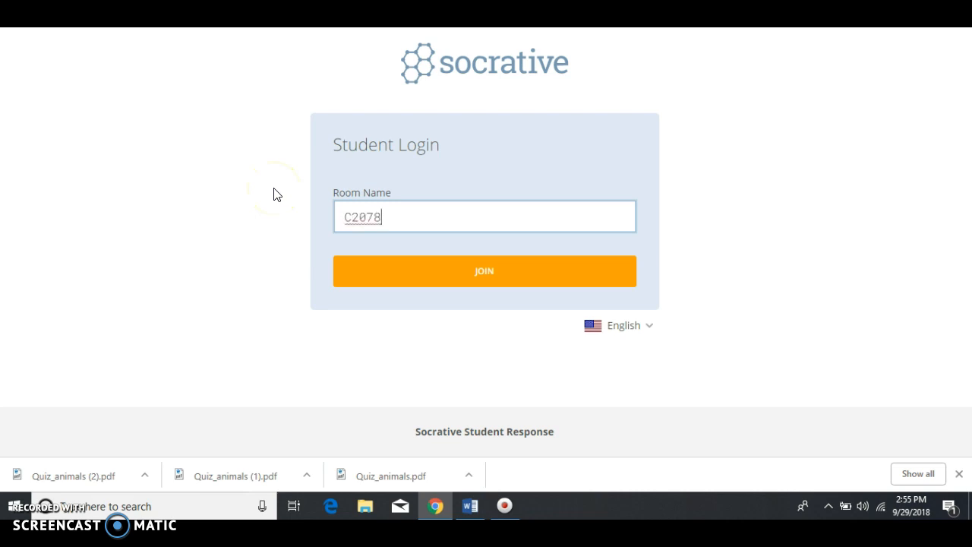
Step: Try joining with the entered room name, then erase the invalid room name
key(Return)
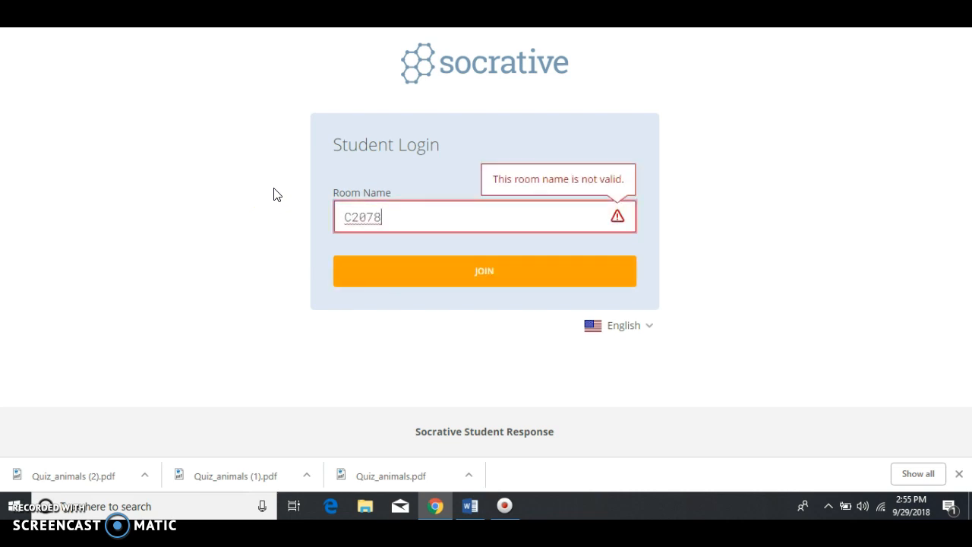
key(BackSpace)
key(BackSpace)
key(BackSpace)
key(BackSpace)
key(BackSpace)
click(98, 61)
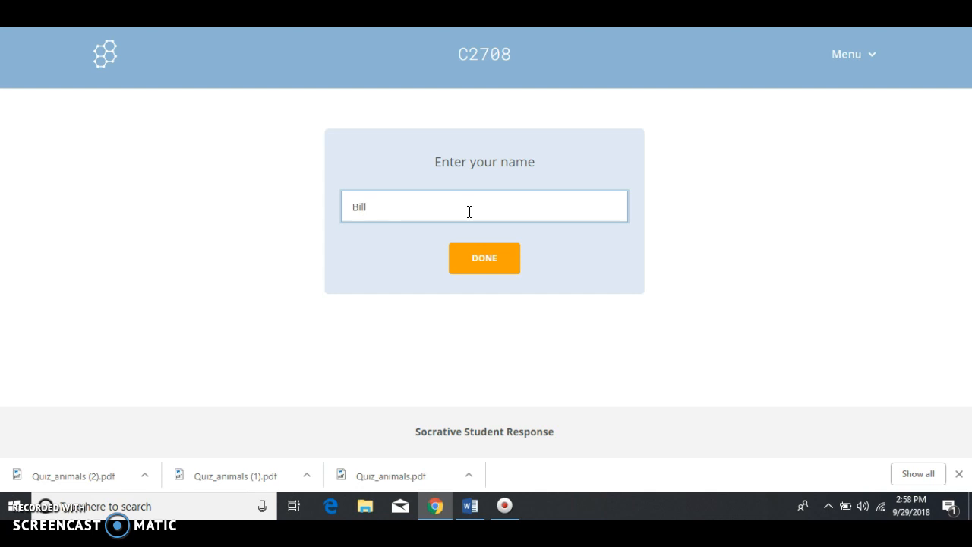
Step: As the student, submit mammal for the Frogs question, dismiss the feedback, then open Reports
click(480, 272)
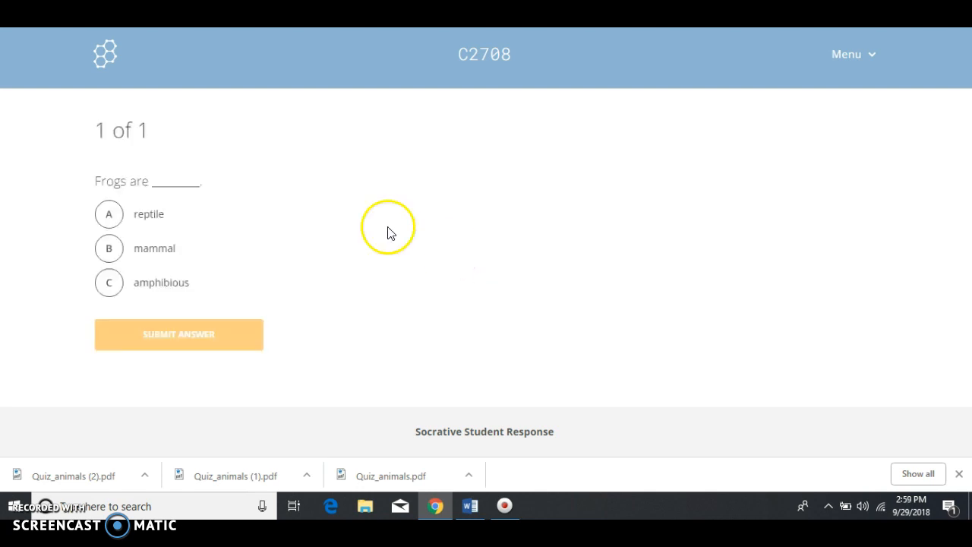
click(101, 224)
click(107, 298)
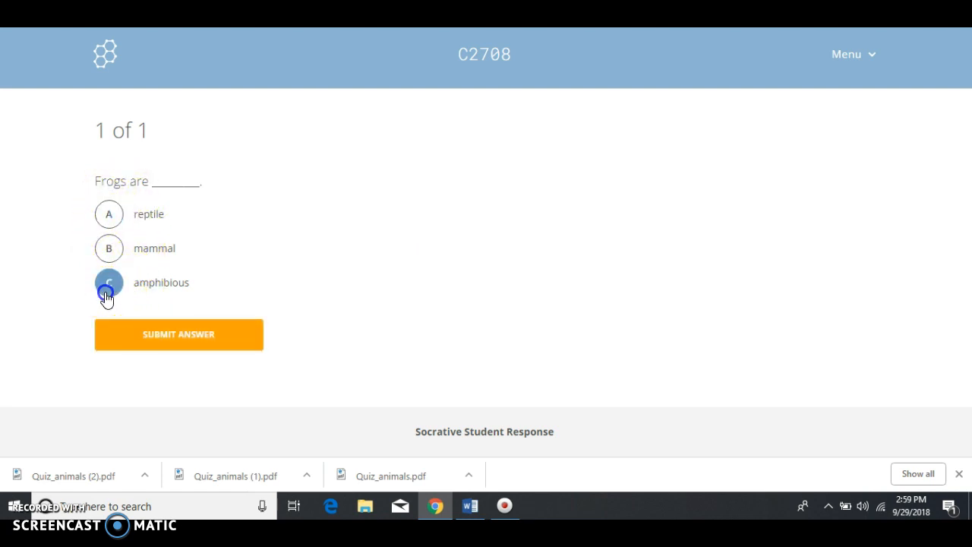
click(110, 255)
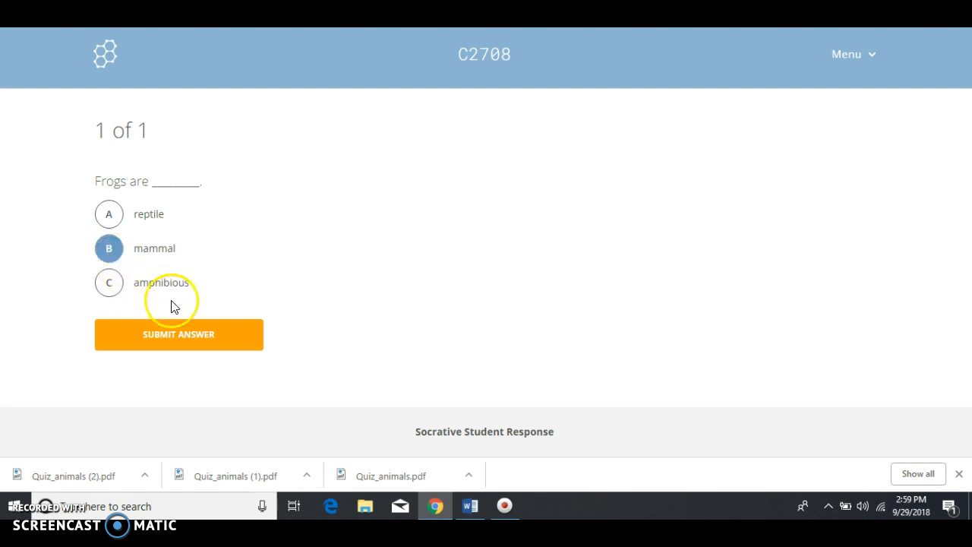
click(231, 350)
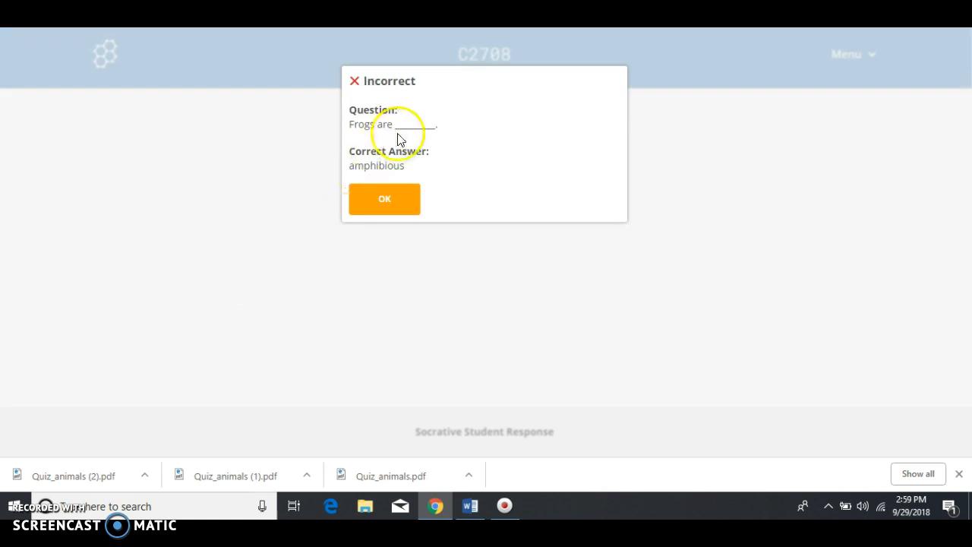
click(386, 204)
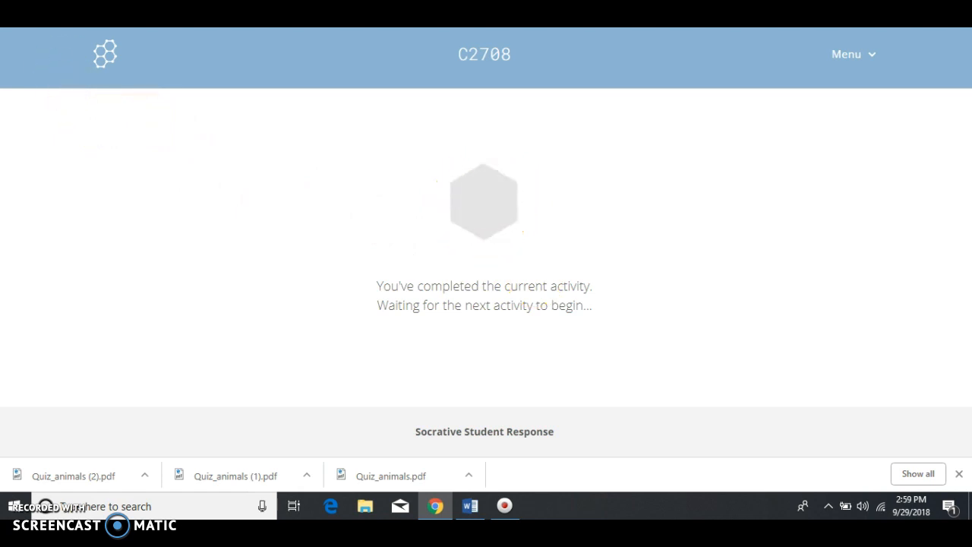
click(327, 112)
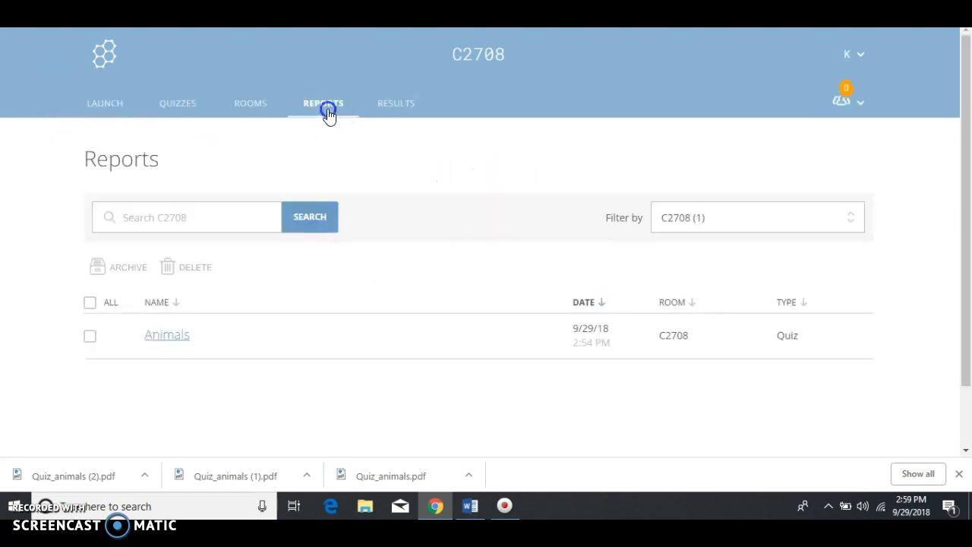
Step: Review the Animals report's Get Reports toggles and delivery options, then return to Launch
click(182, 342)
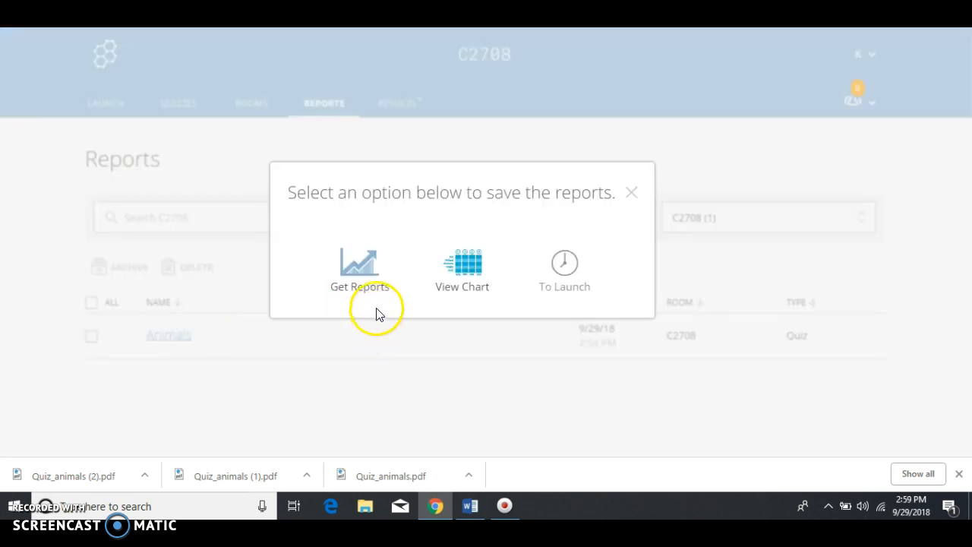
click(368, 296)
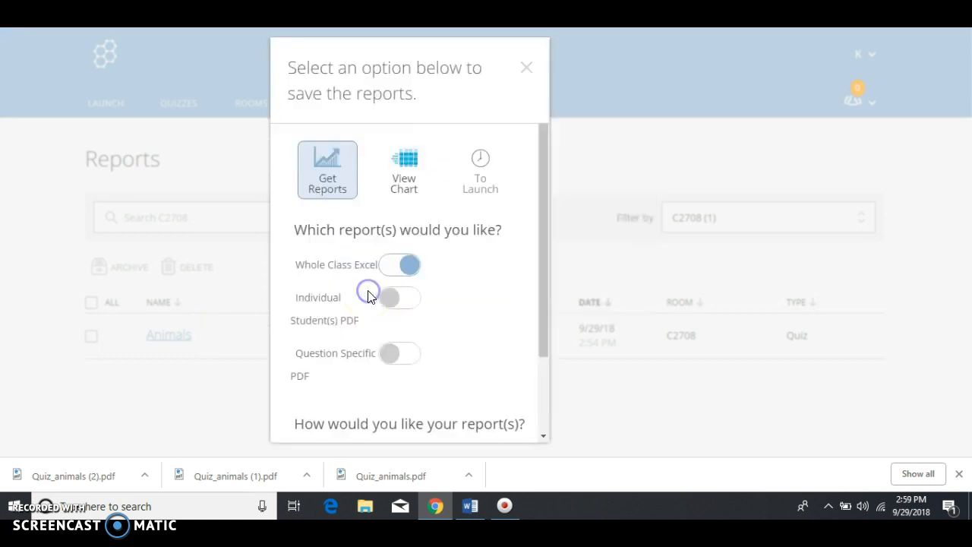
scroll(337, 367, down, 2)
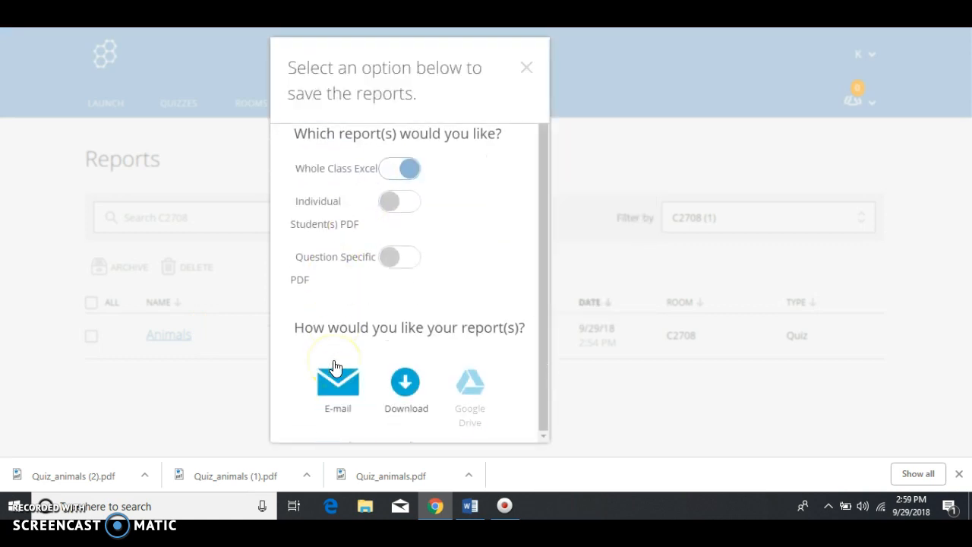
click(351, 218)
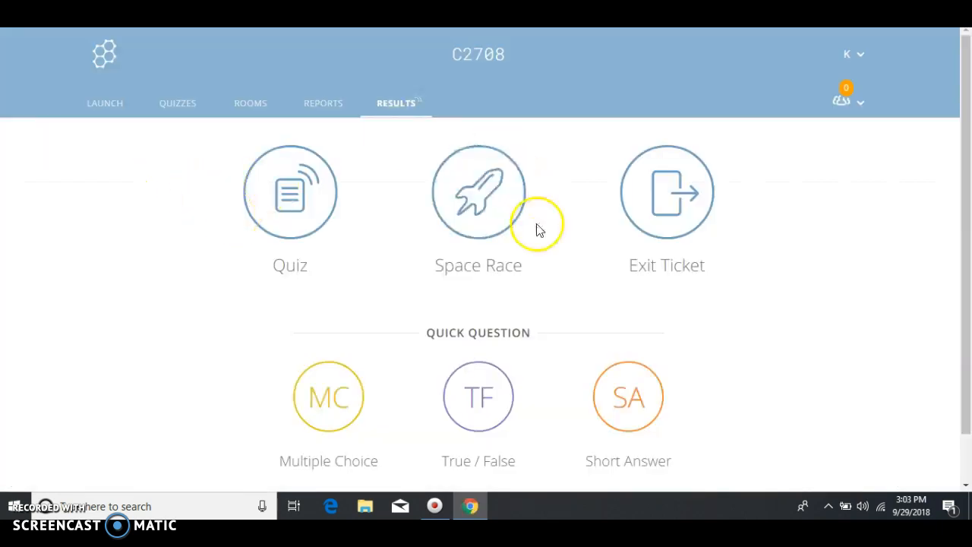
Step: Start a new Space Race and choose the World Facts Quiz for it
click(504, 220)
click(377, 180)
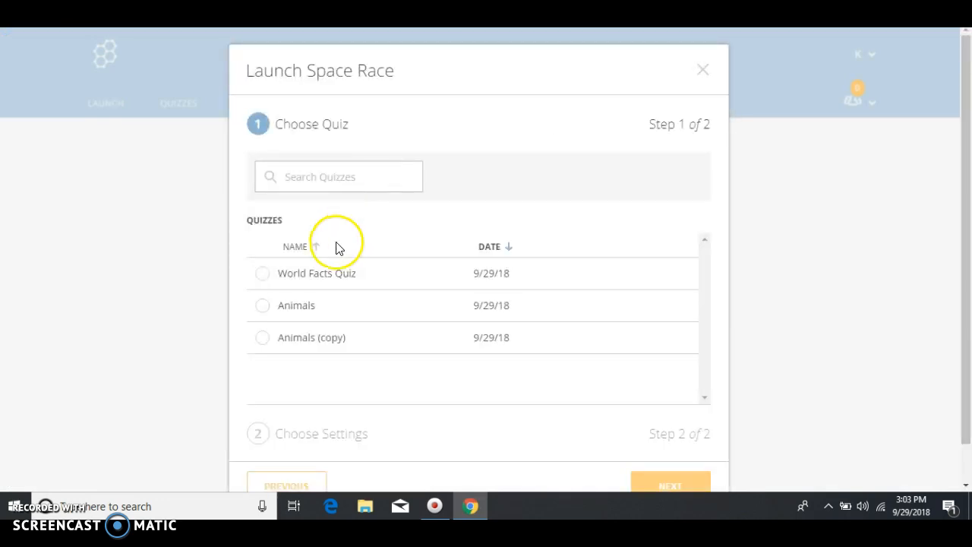
click(323, 273)
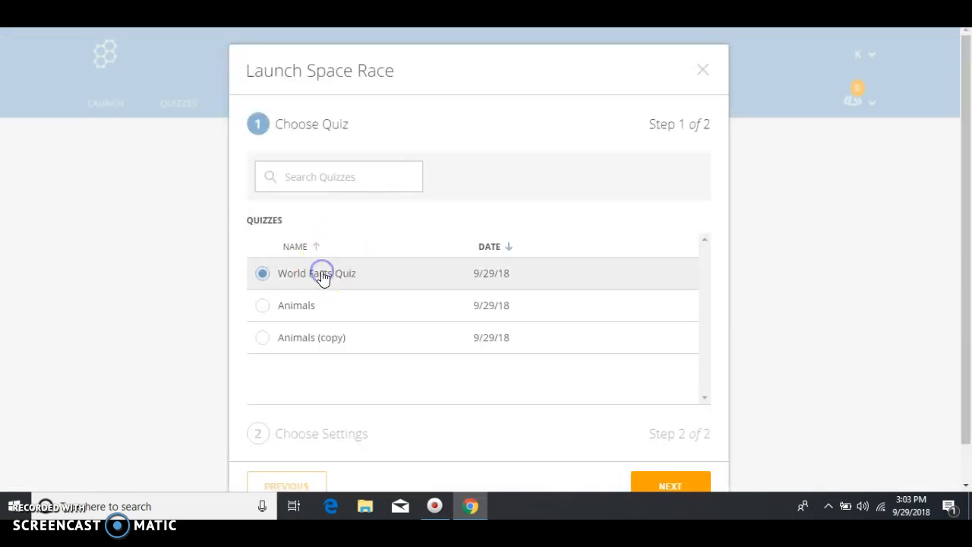
click(672, 485)
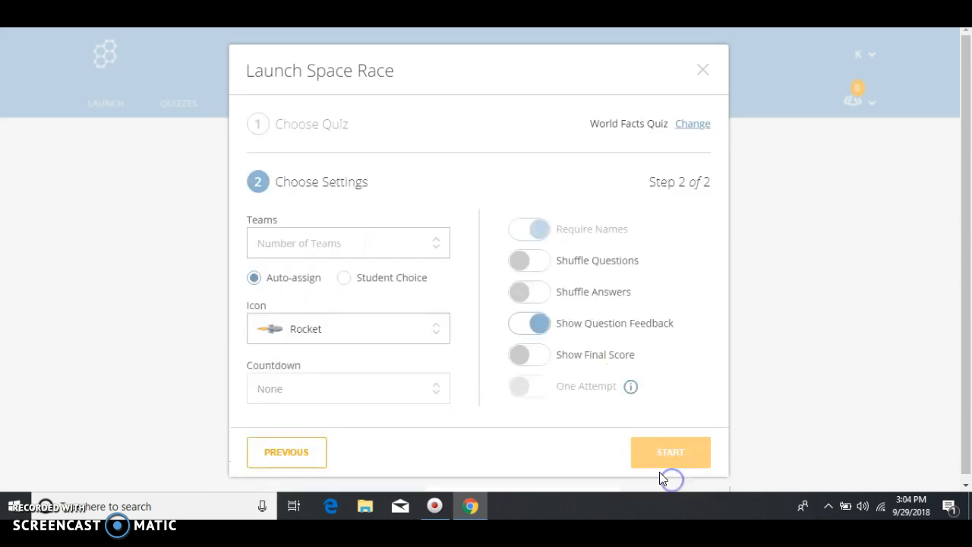
Step: Set the race to 2 teams with the Rocket icon and start it
click(402, 244)
click(369, 274)
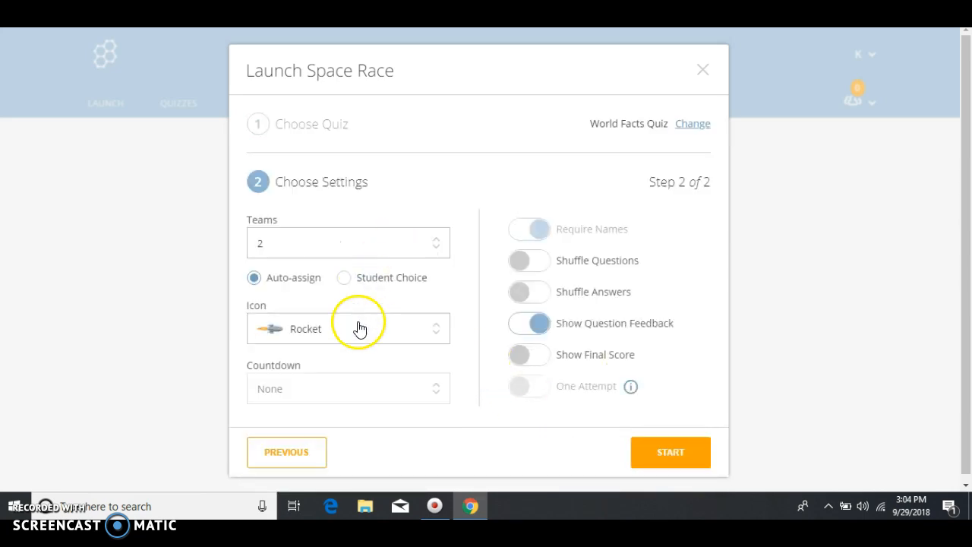
click(350, 341)
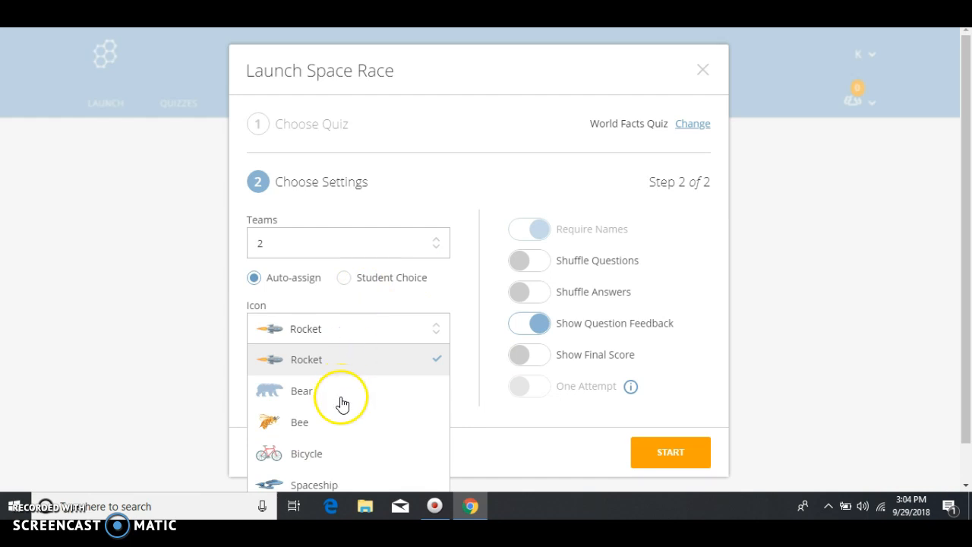
scroll(340, 407, down, 1)
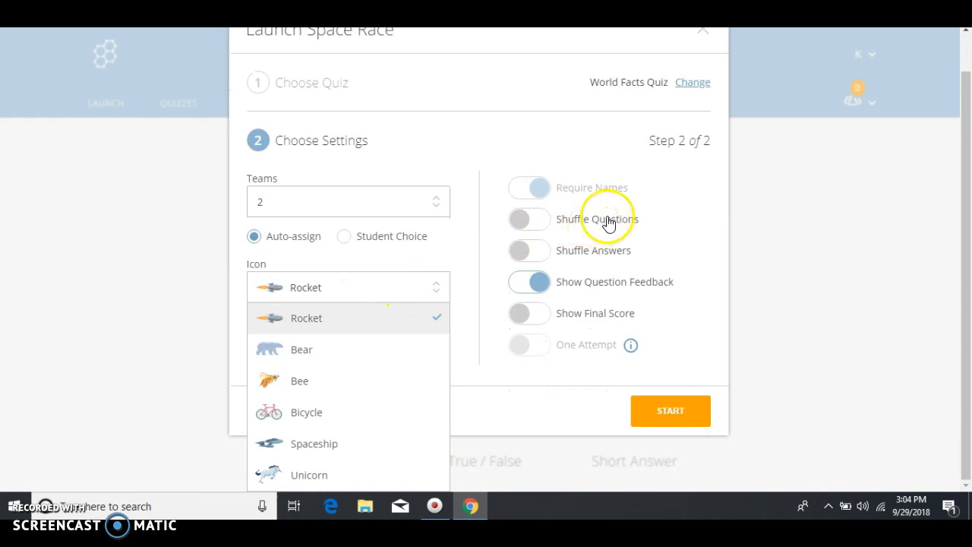
click(682, 408)
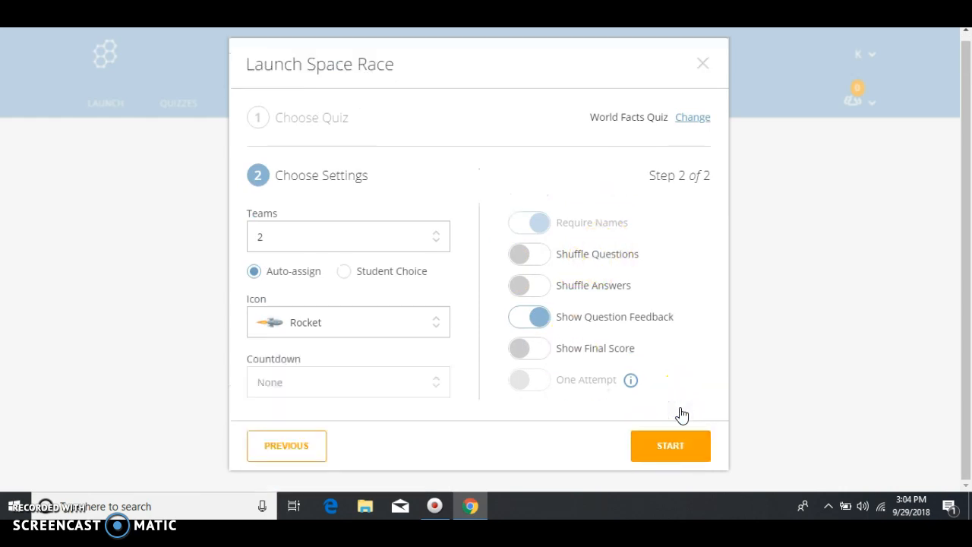
click(677, 445)
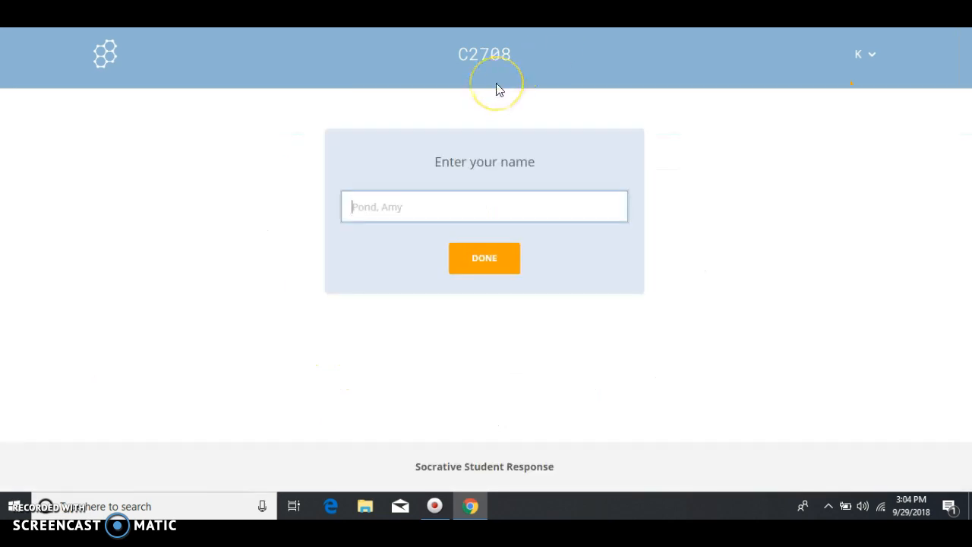
Step: Join the race with a student name and answer The Nile River for question 1
click(443, 94)
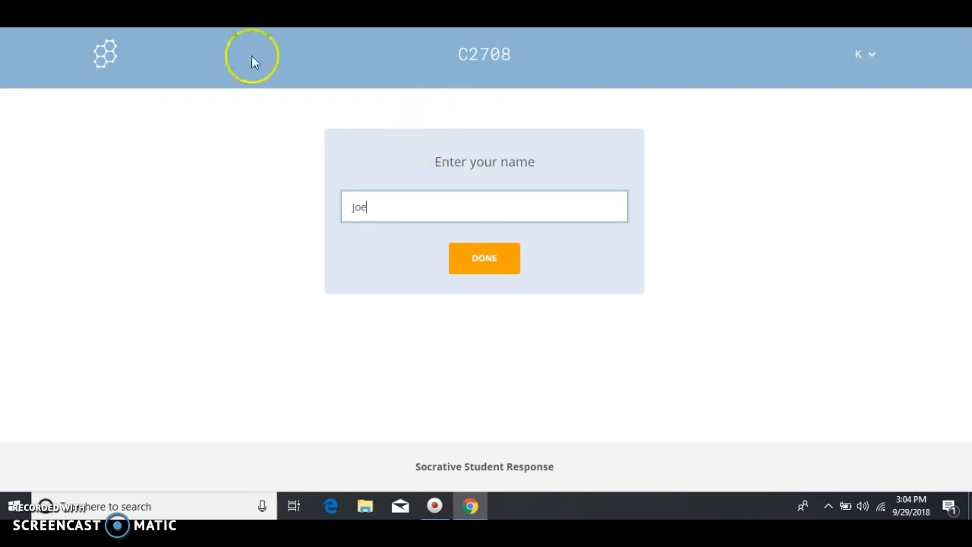
click(502, 265)
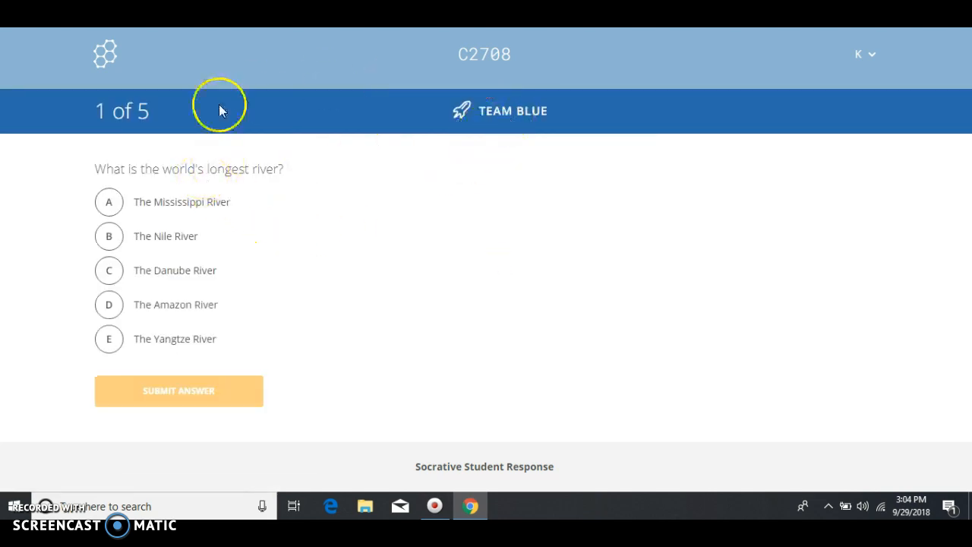
click(112, 243)
click(168, 392)
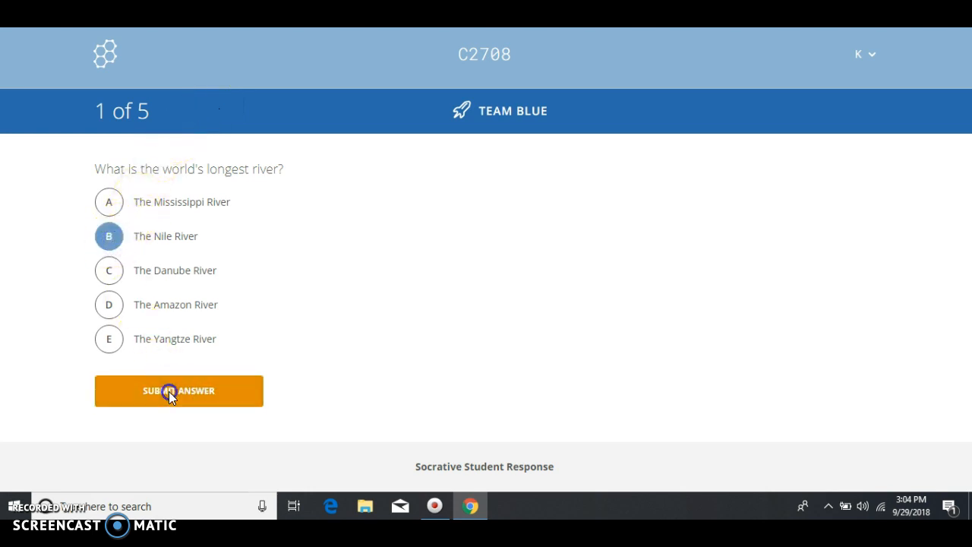
click(386, 201)
Step: Answer True for question 2 and Italy for the country outline question 3
click(110, 204)
click(180, 288)
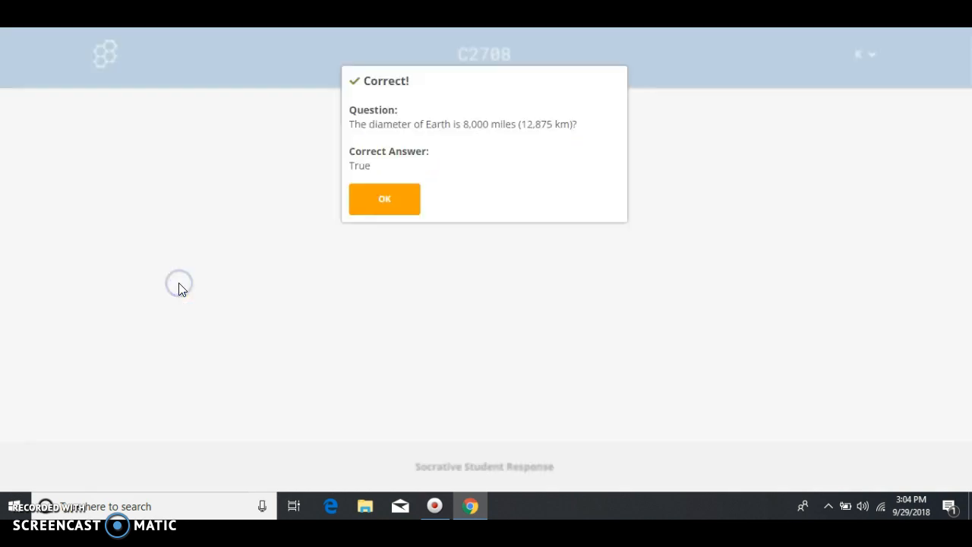
click(389, 199)
scroll(126, 348, down, 3)
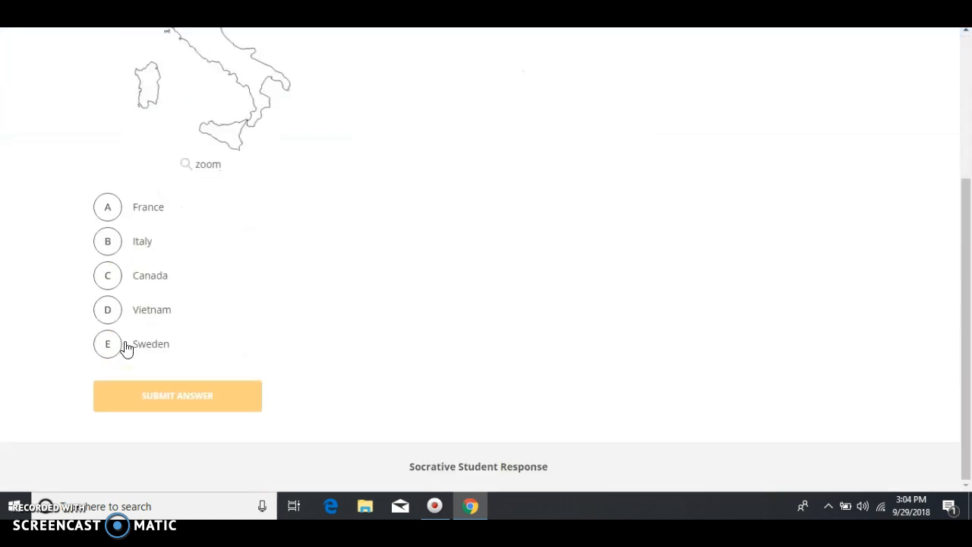
click(112, 245)
click(187, 394)
click(383, 201)
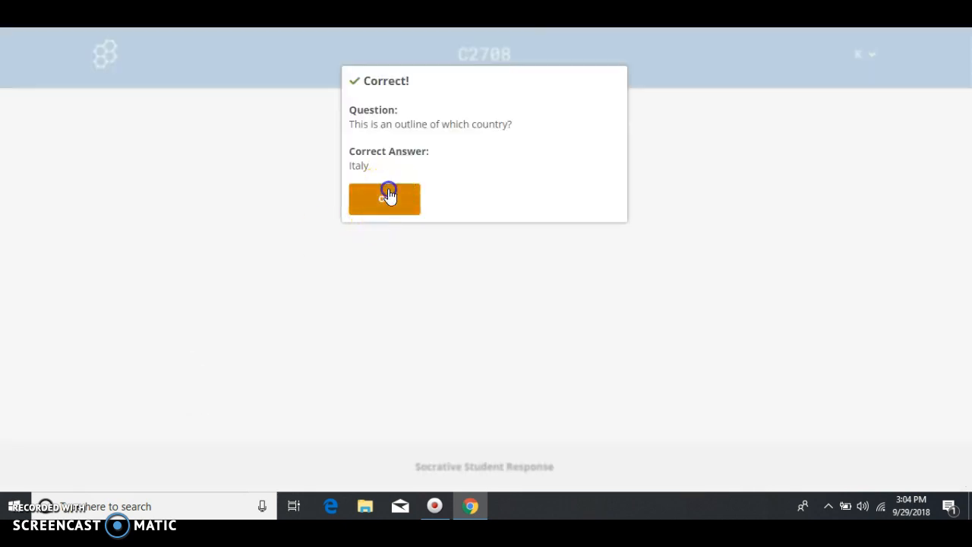
Step: Answer False to the Iceland question 4
click(110, 242)
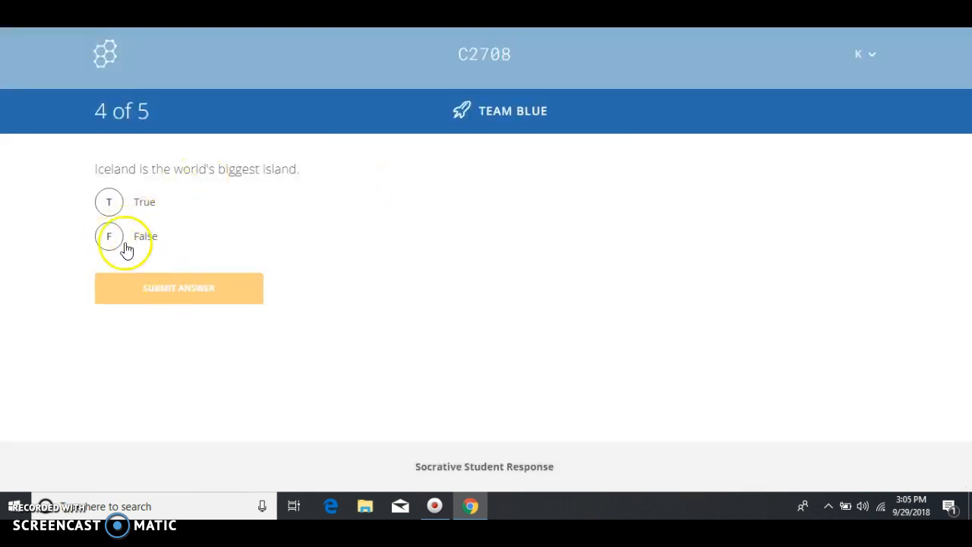
click(108, 234)
click(186, 289)
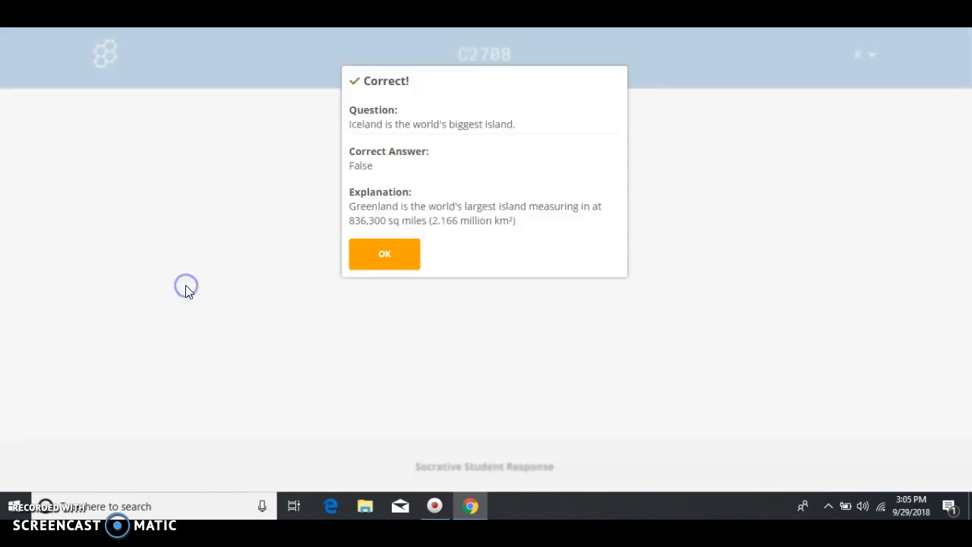
click(392, 247)
Step: Submit 'atlantic' for the ocean question 5 and dismiss the incorrect feedback
click(217, 246)
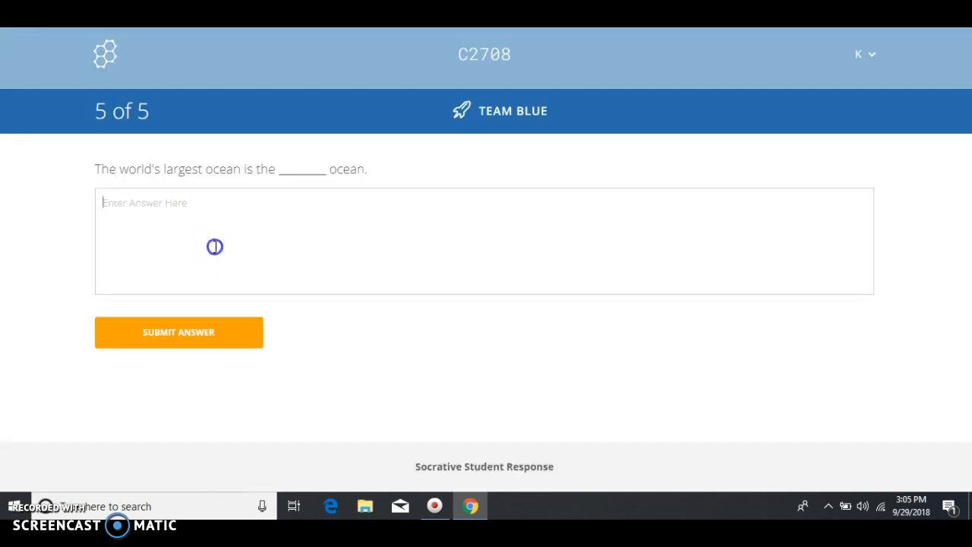
text(atlantic)
click(212, 263)
click(202, 339)
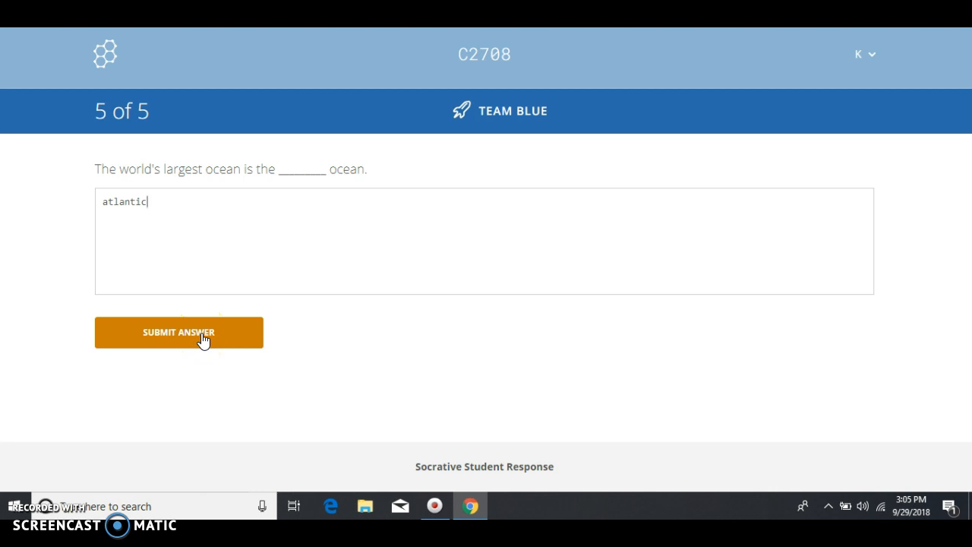
click(380, 191)
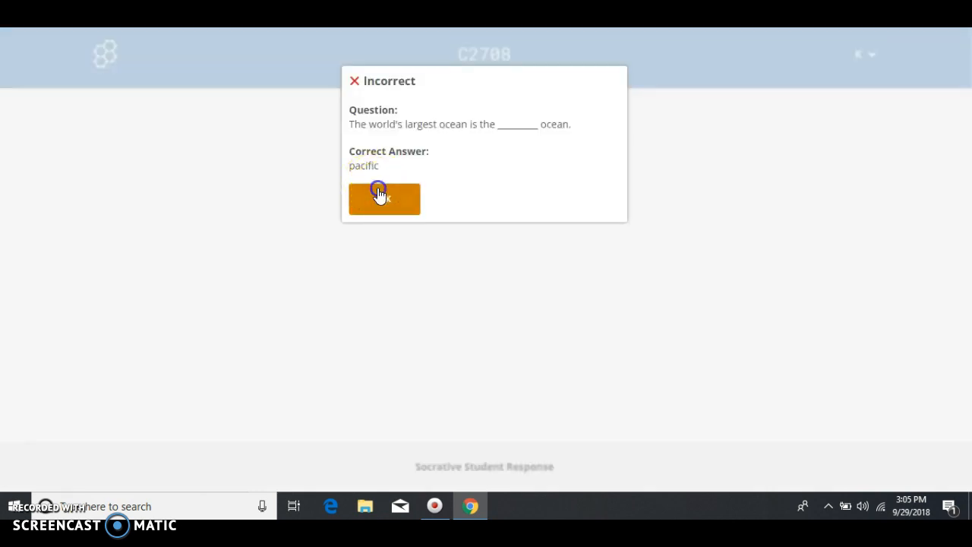
click(380, 193)
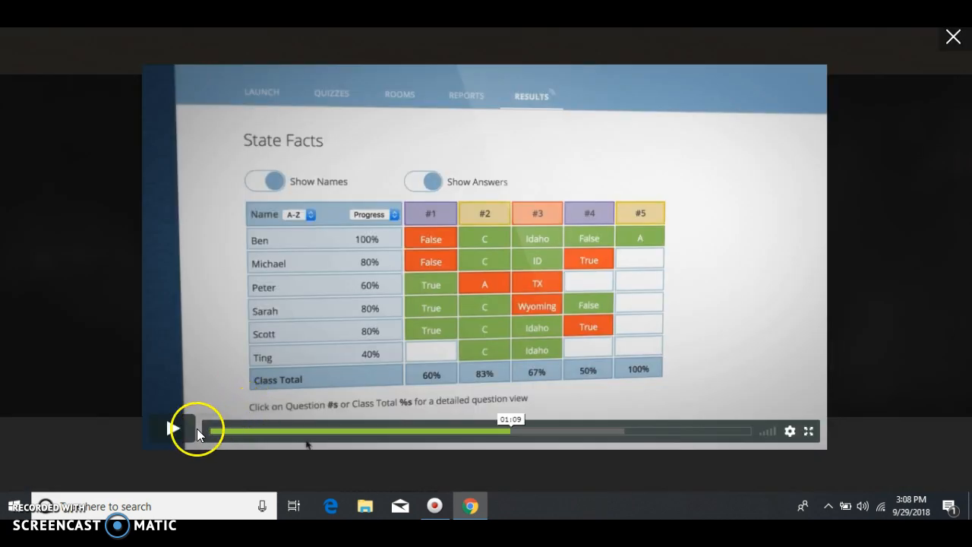
Step: Play the Space Race demo video for about ten seconds, pause it, and close it with Esc
click(195, 429)
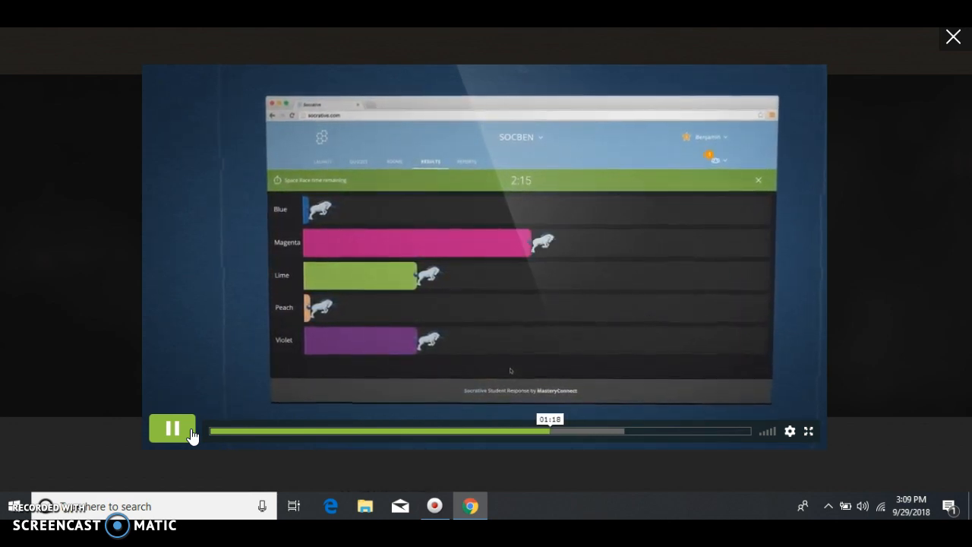
click(191, 434)
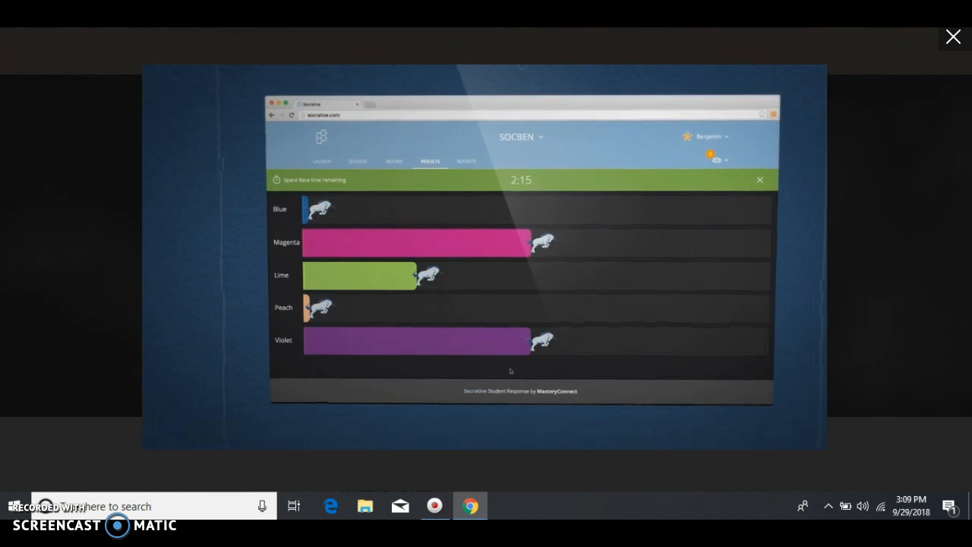
key(Escape)
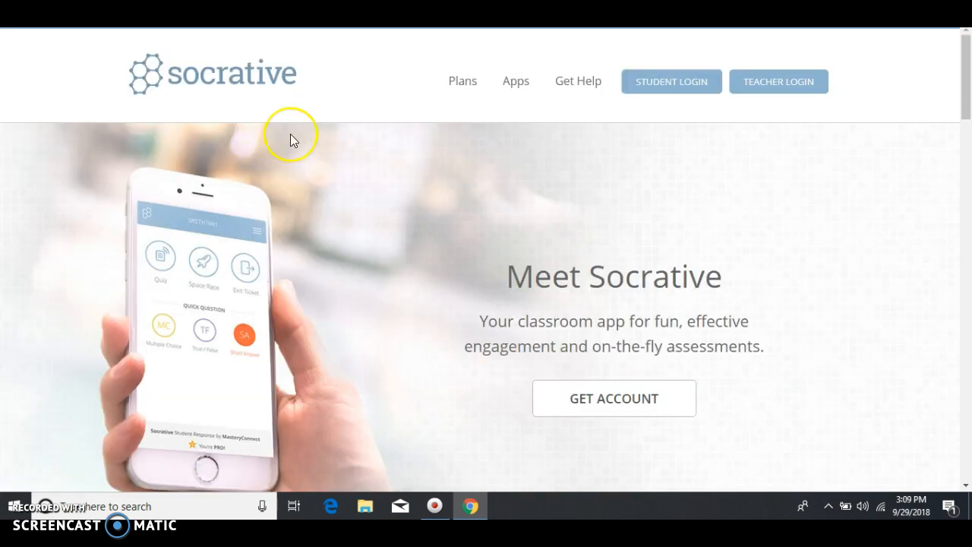